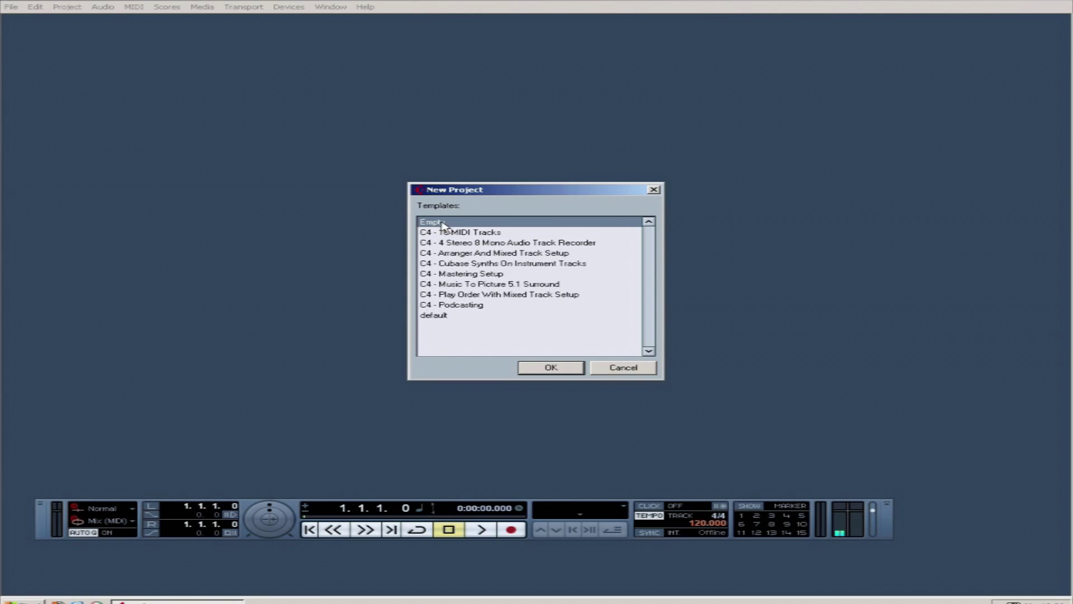
- Create a project from the Empty template and choose the Cubase\Tracks folder as the parent location for the project folder
click(543, 370)
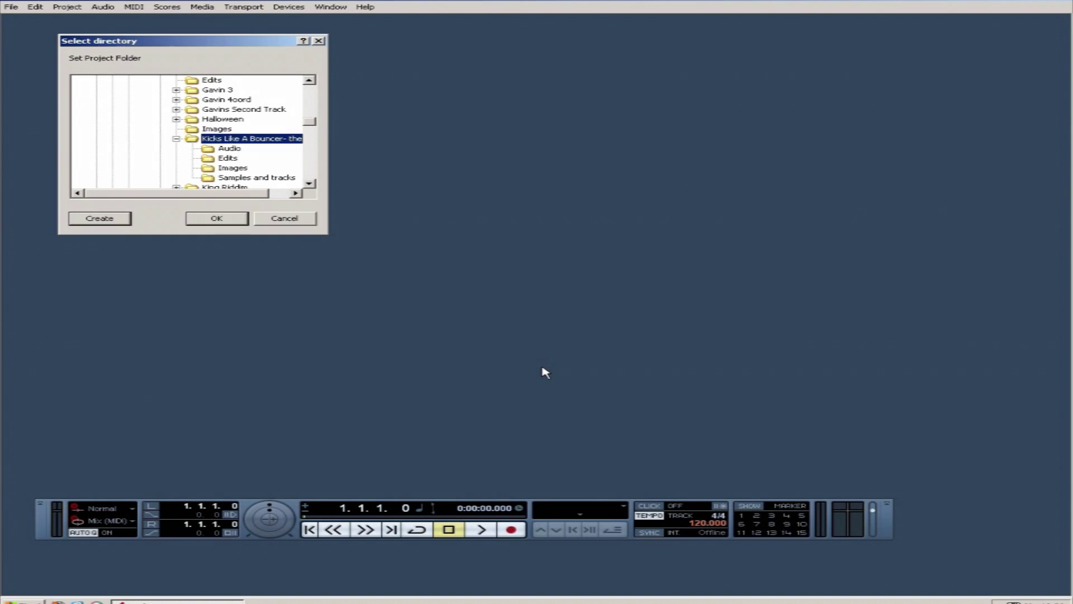
click(176, 139)
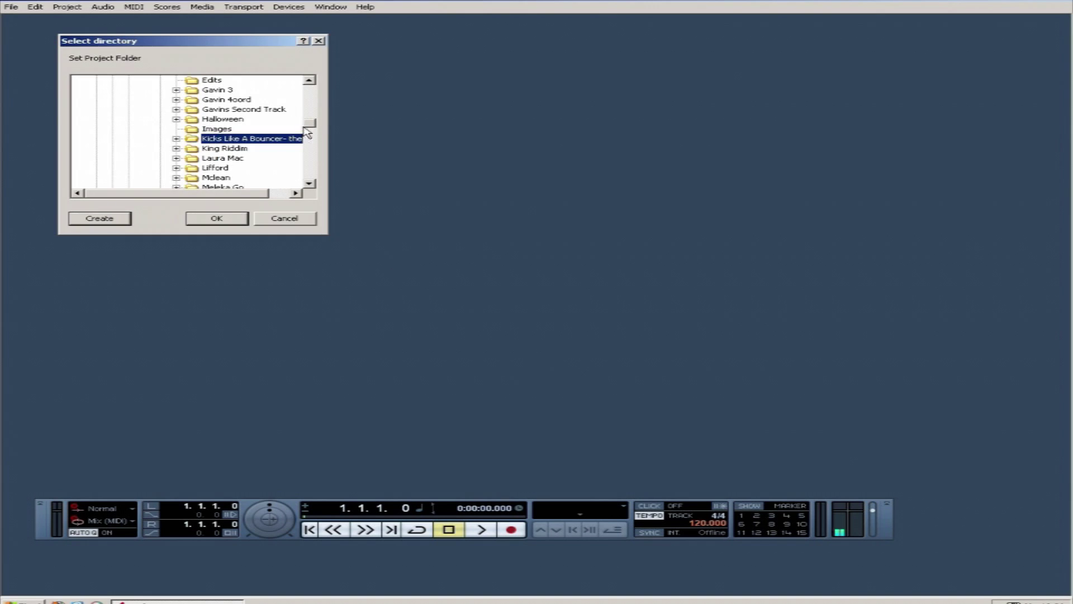
scroll(311, 122, up, 3)
scroll(311, 121, up, 4)
scroll(310, 112, down, 3)
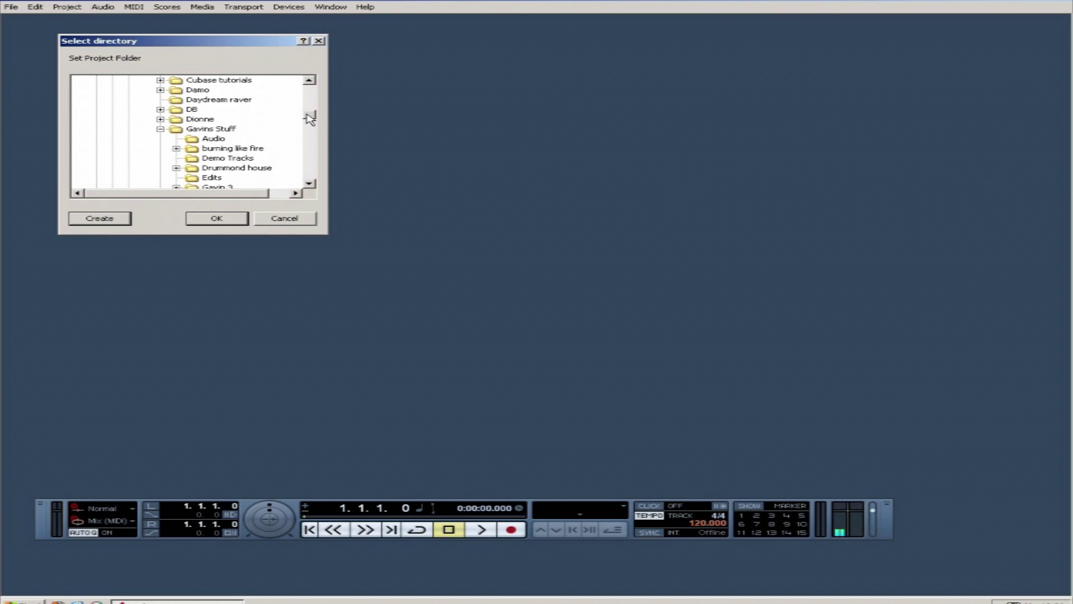
click(161, 130)
scroll(309, 115, up, 5)
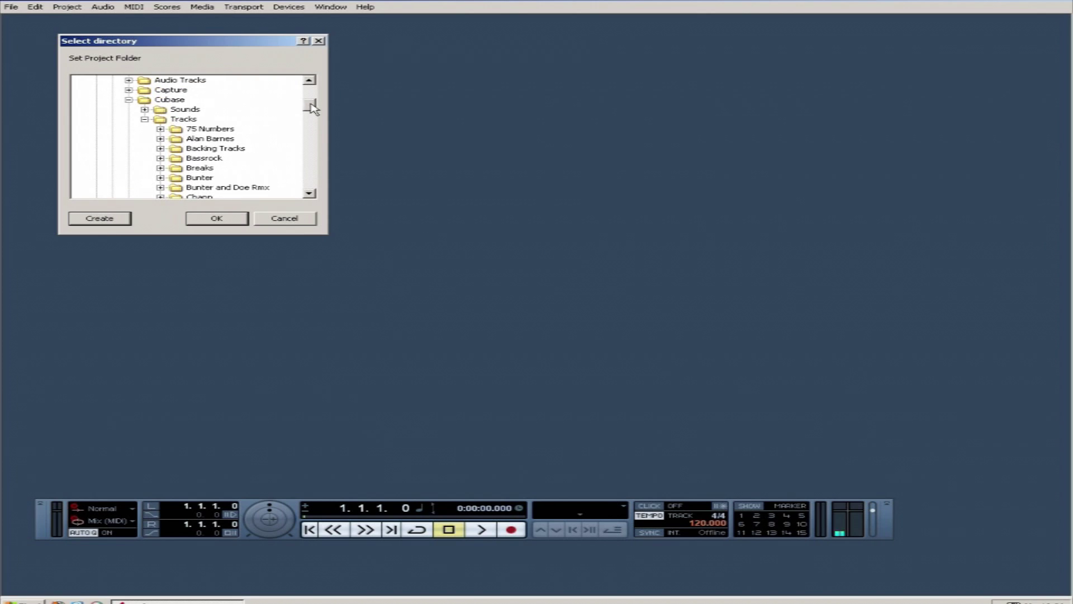
click(203, 120)
- Create a new directory named Tutorial inside Tracks and set it as the project folder
click(100, 219)
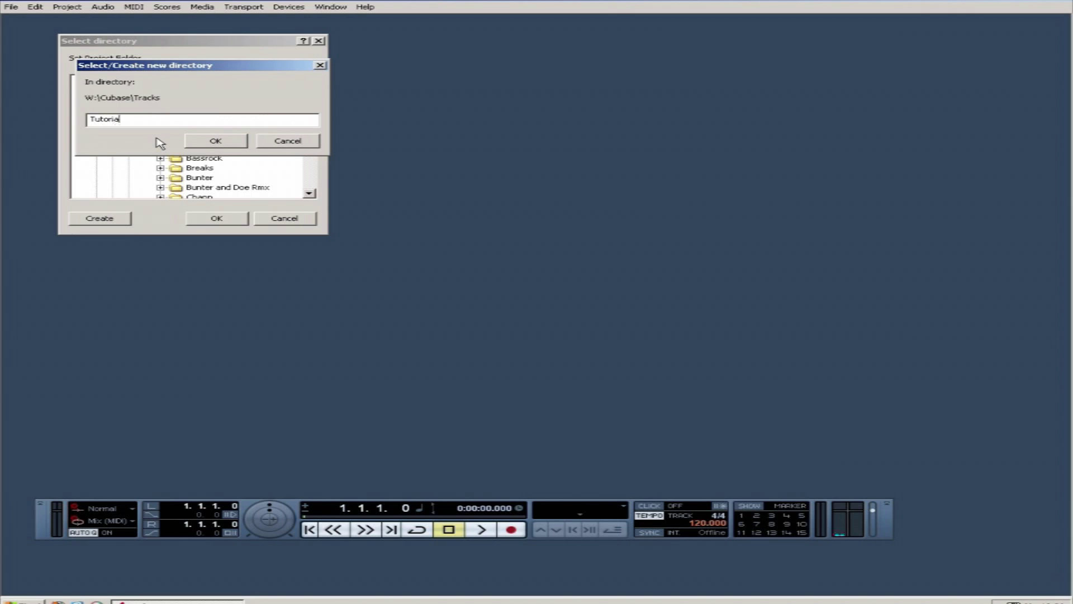
text(Tutorial)
click(212, 141)
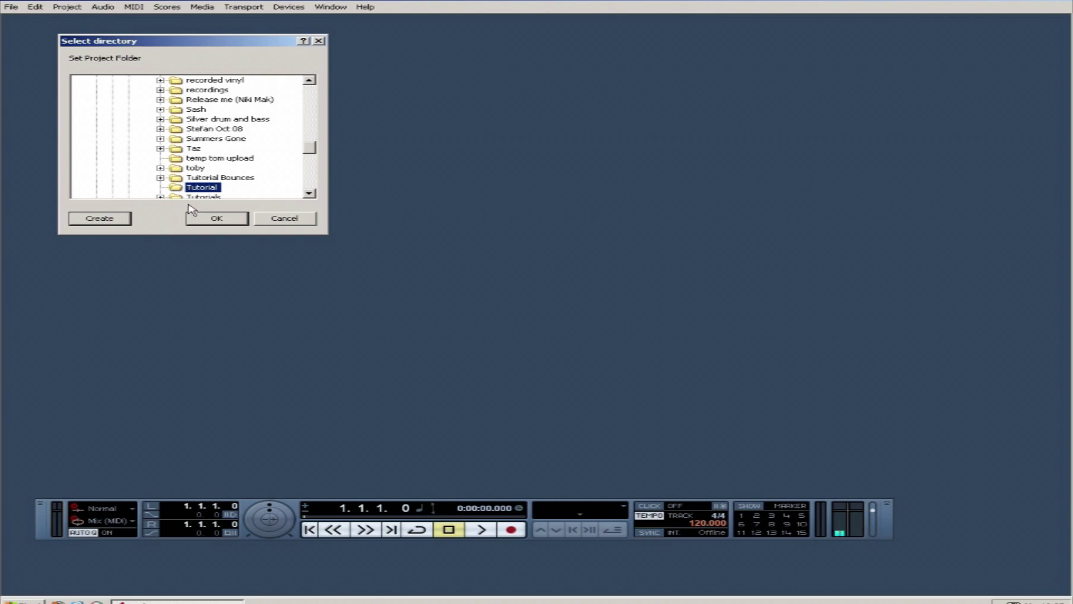
click(207, 223)
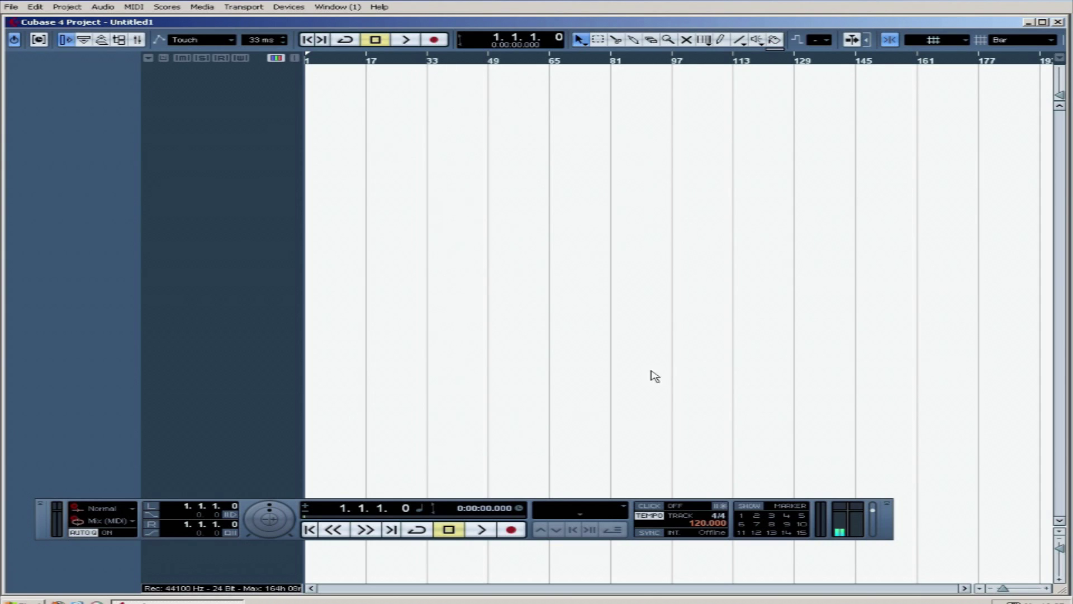
- Reposition the transport panel slightly and open the configuration for a new audio track
drag(890, 507, 924, 525)
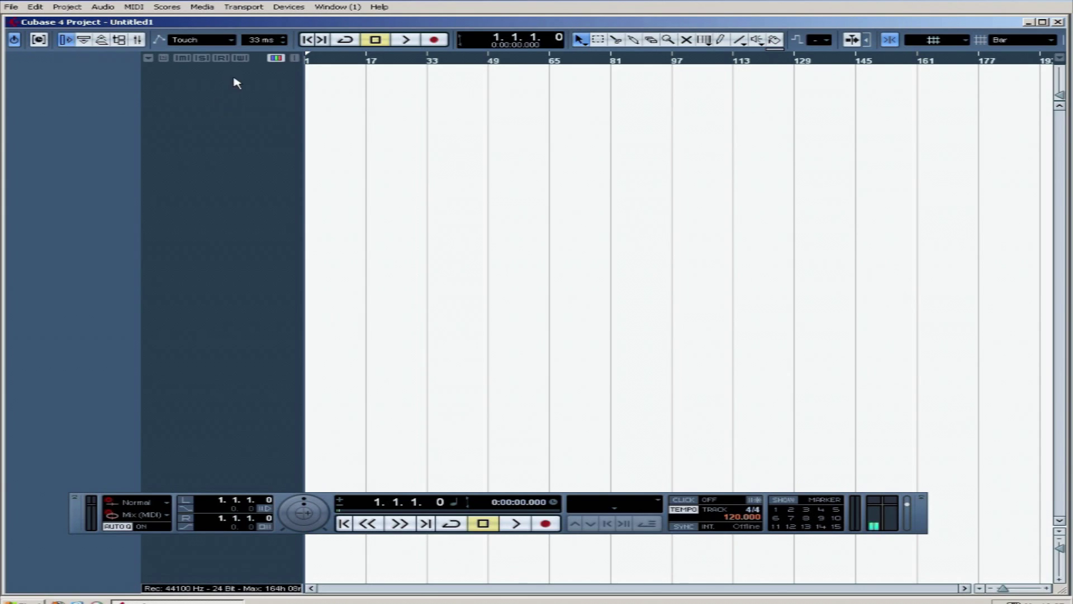
right_click(212, 83)
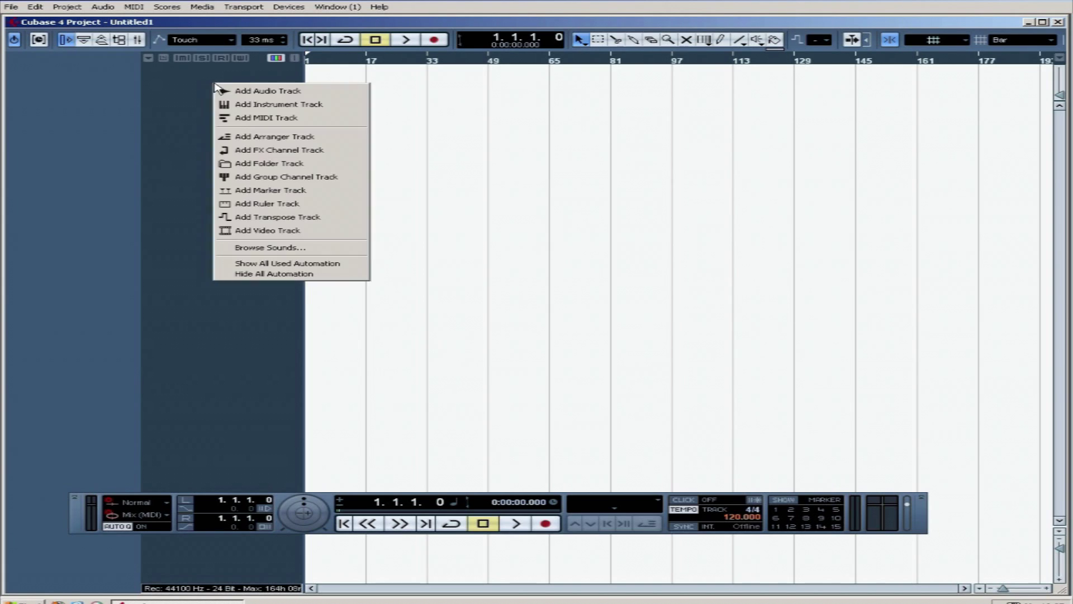
click(197, 83)
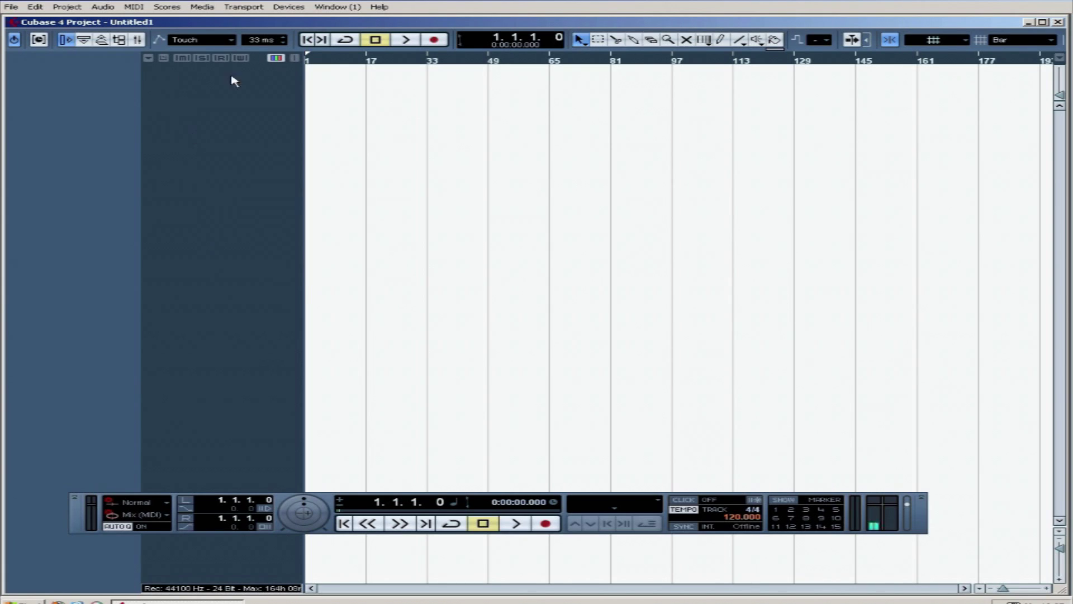
right_click(203, 74)
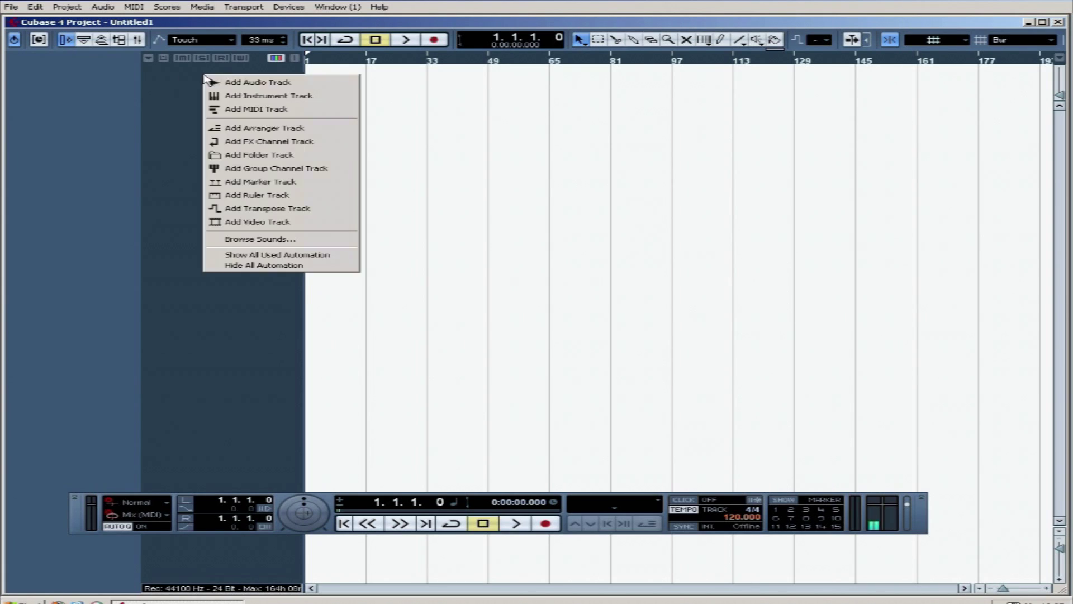
click(257, 84)
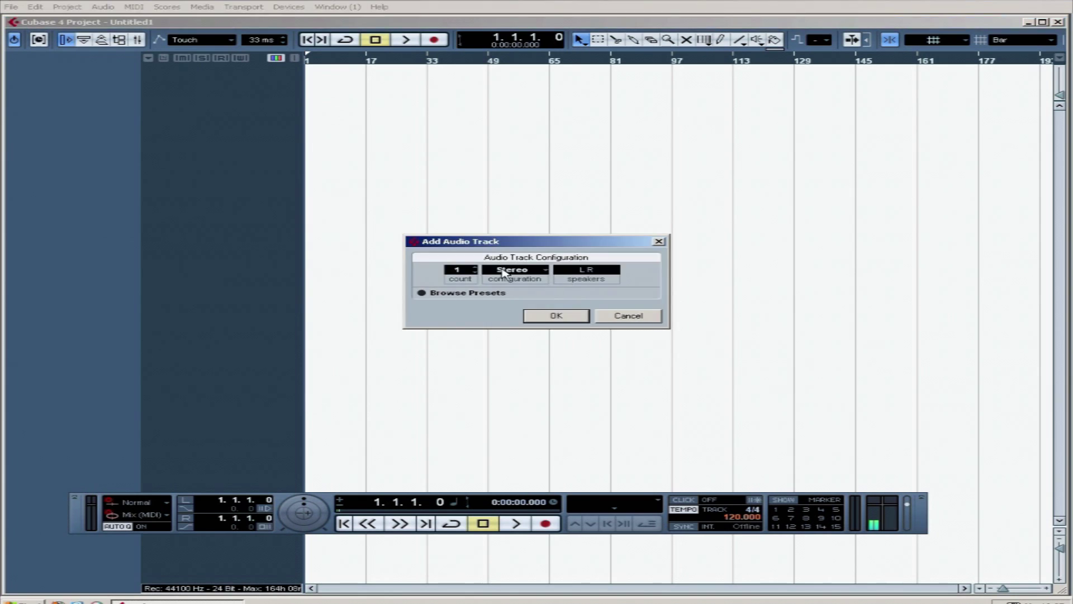
click(475, 267)
click(475, 268)
click(475, 273)
click(476, 273)
click(475, 273)
click(475, 272)
- Add one audio track with the Stereo configuration to the project
click(524, 273)
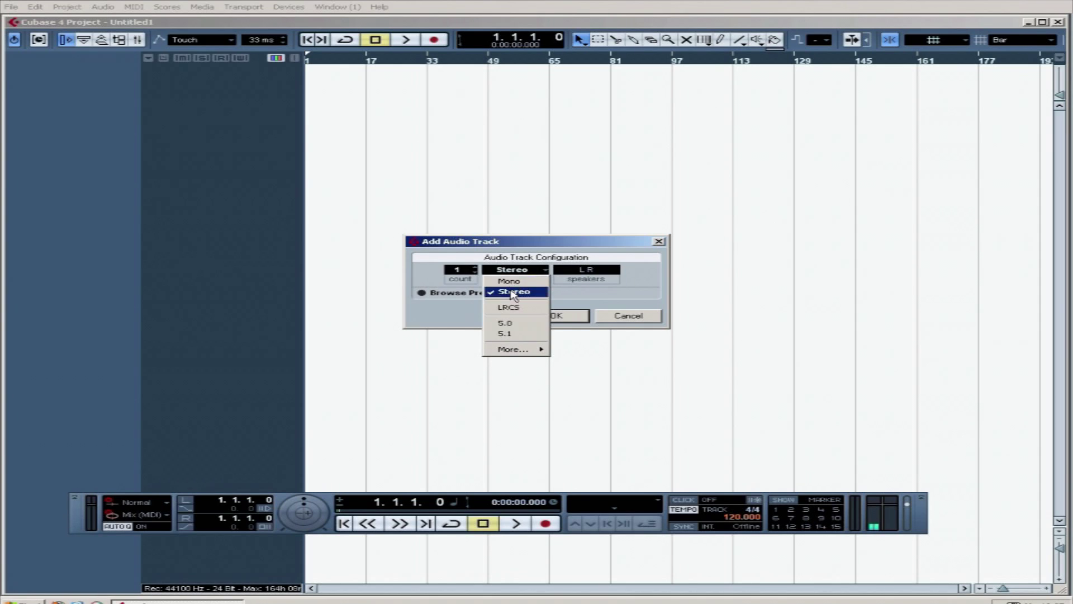
click(513, 293)
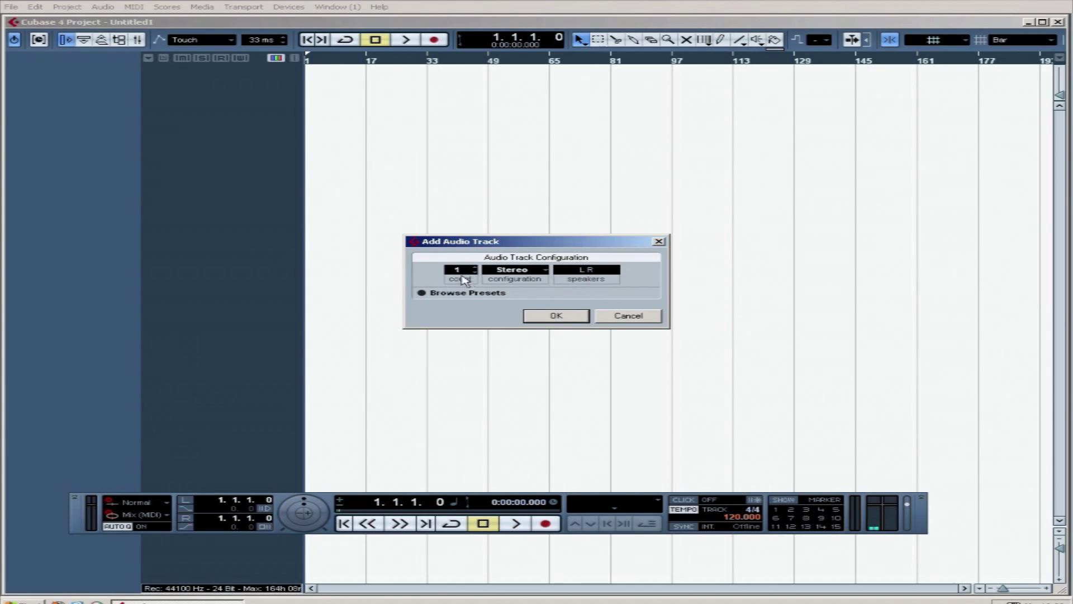
click(547, 318)
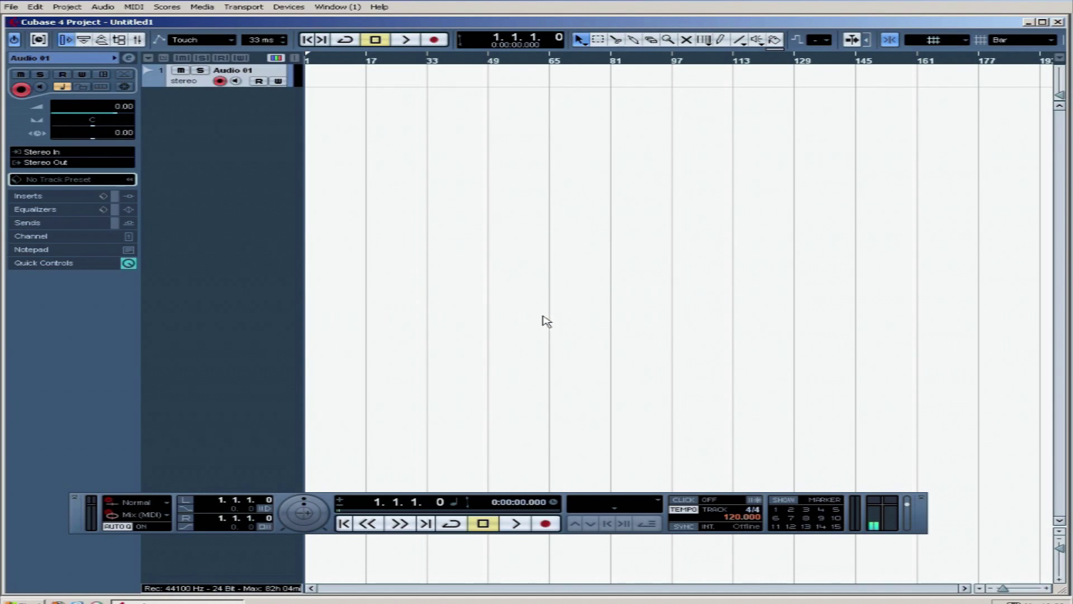
- Rename the new audio track as kick
double_click(235, 71)
text(kick)
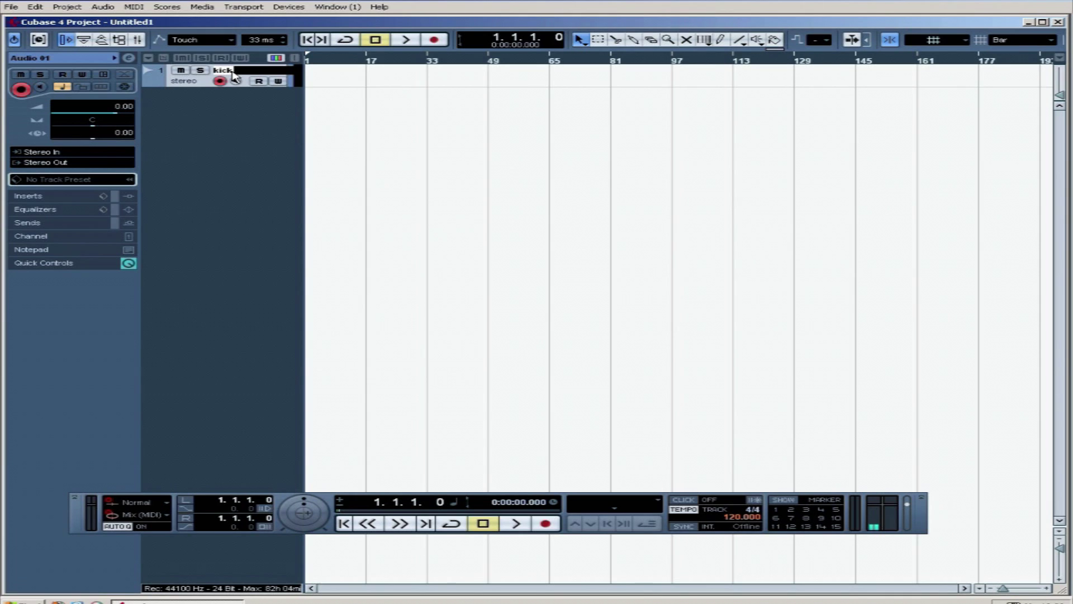
key(Return)
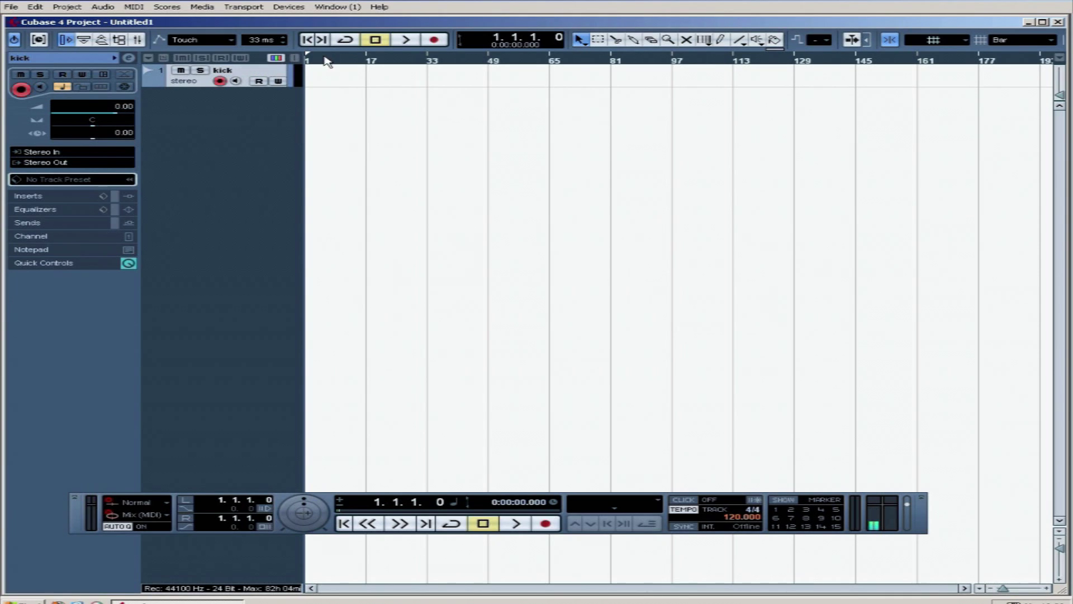
- Move the project cursor to several ruler positions, placing the left locator at bar 18, and return the cursor to bar 1
mouse_move(298, 61)
mouse_down()
mouse_move(404, 61)
mouse_move(308, 64)
mouse_up()
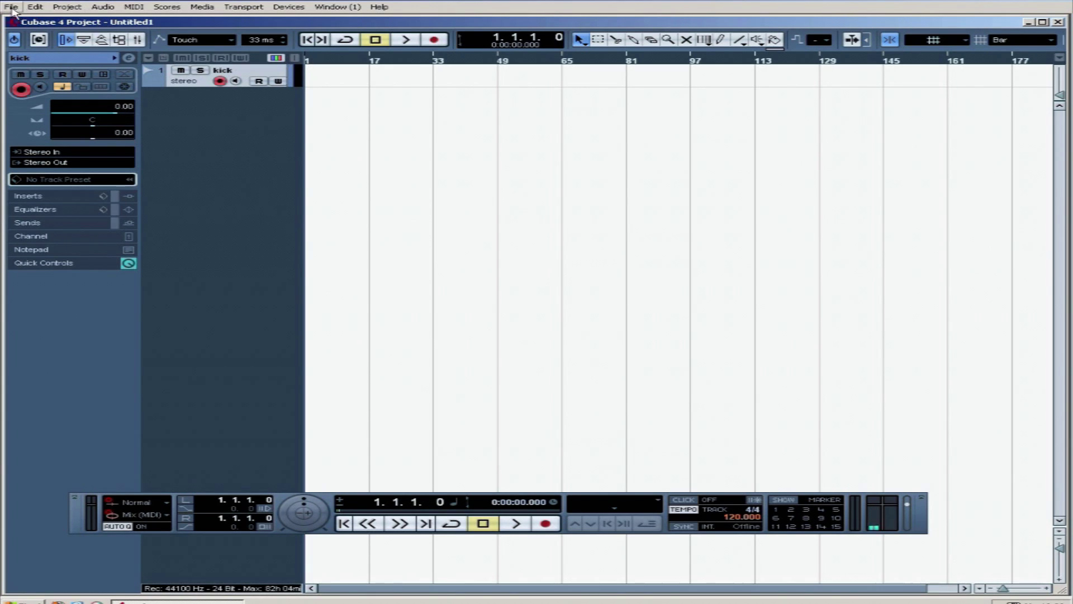
click(334, 63)
ctrl+click(373, 59)
click(393, 62)
click(476, 66)
click(535, 66)
click(324, 64)
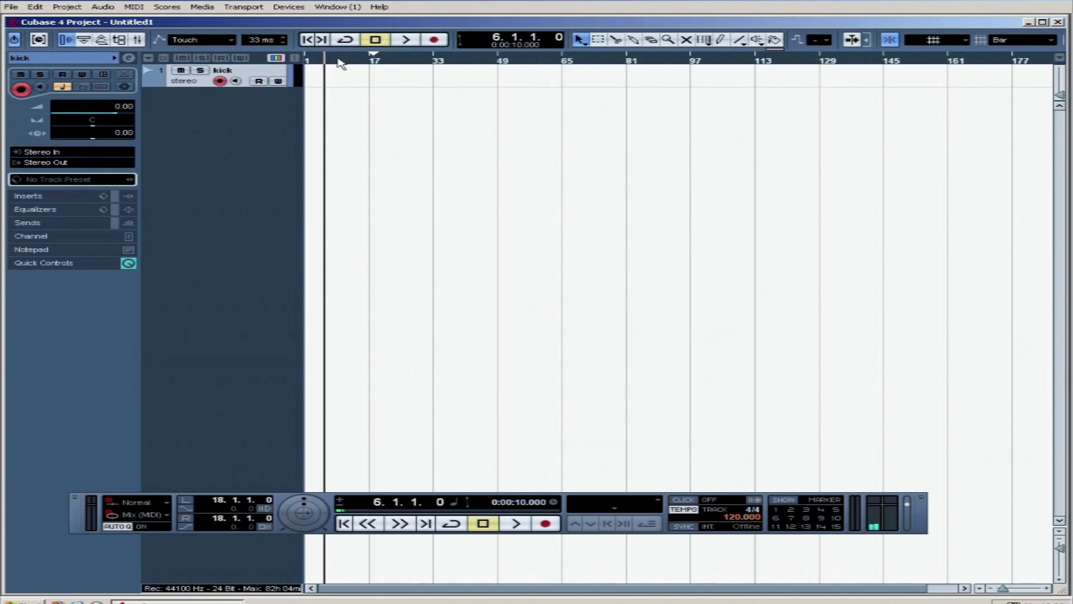
click(308, 63)
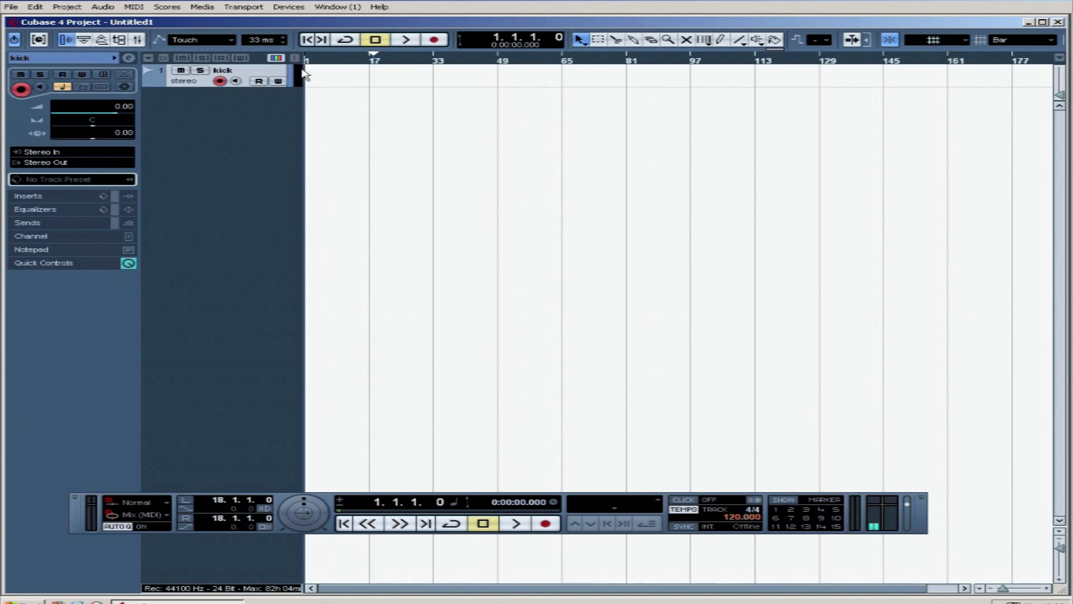
- Start an audio file import and browse to the Kicks folder inside Sounds\Sample Pack
click(11, 8)
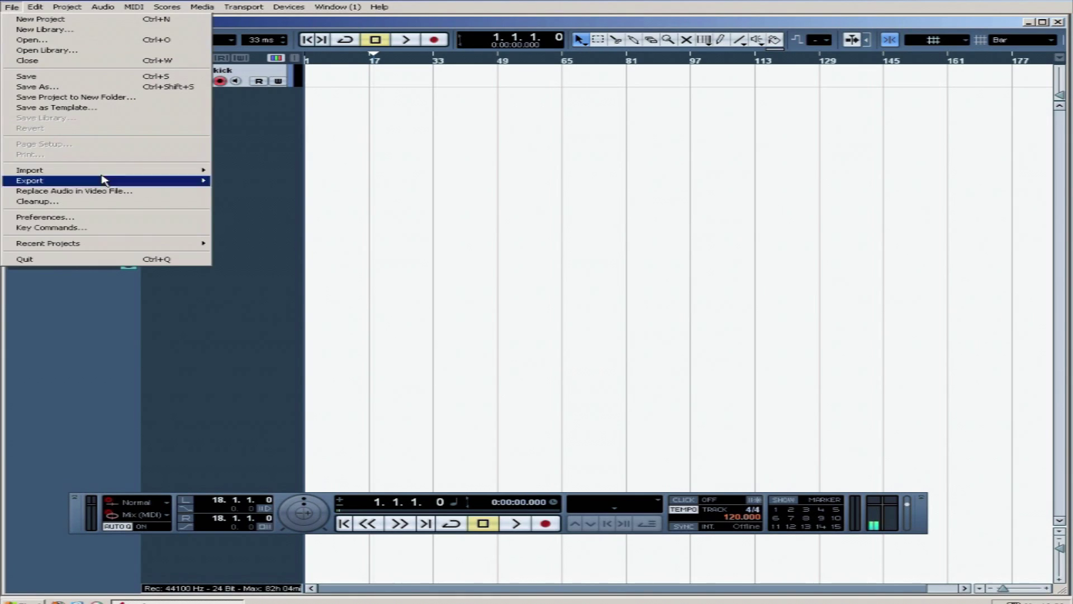
mouse_move(150, 174)
click(246, 170)
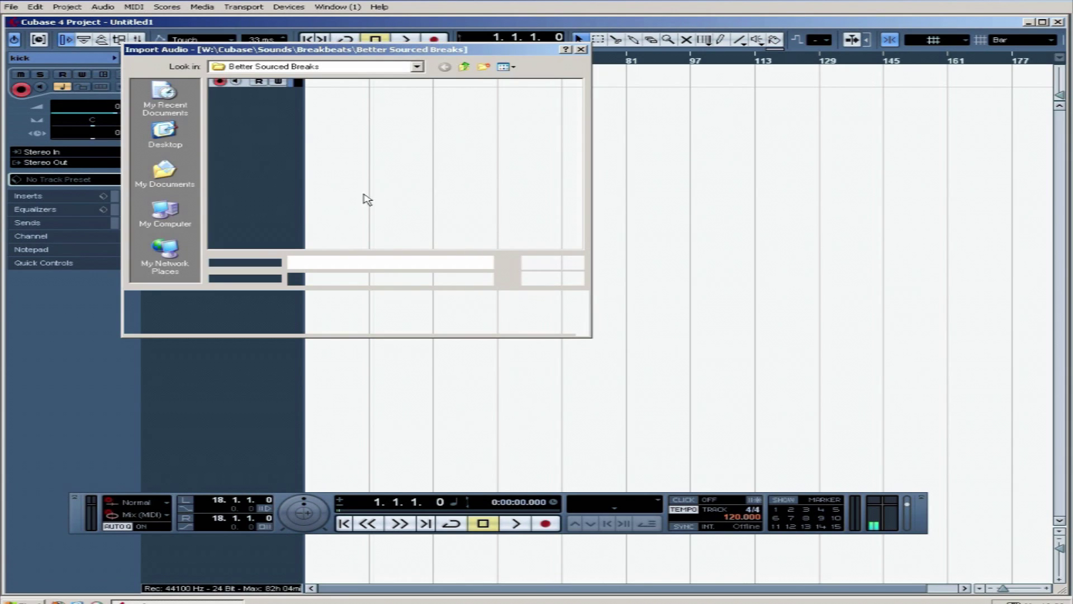
click(465, 67)
click(465, 67)
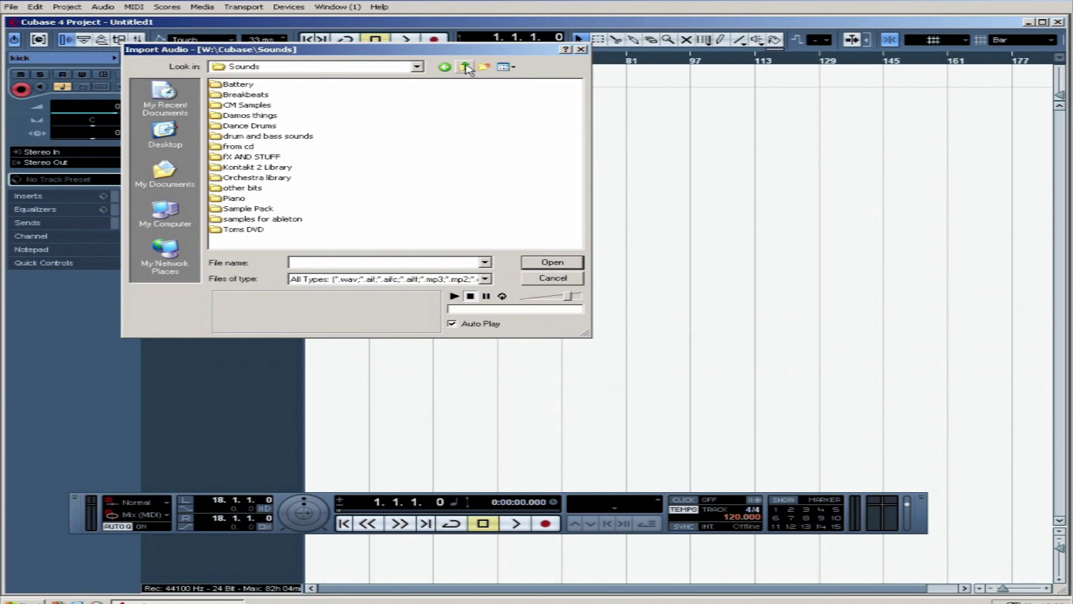
double_click(271, 209)
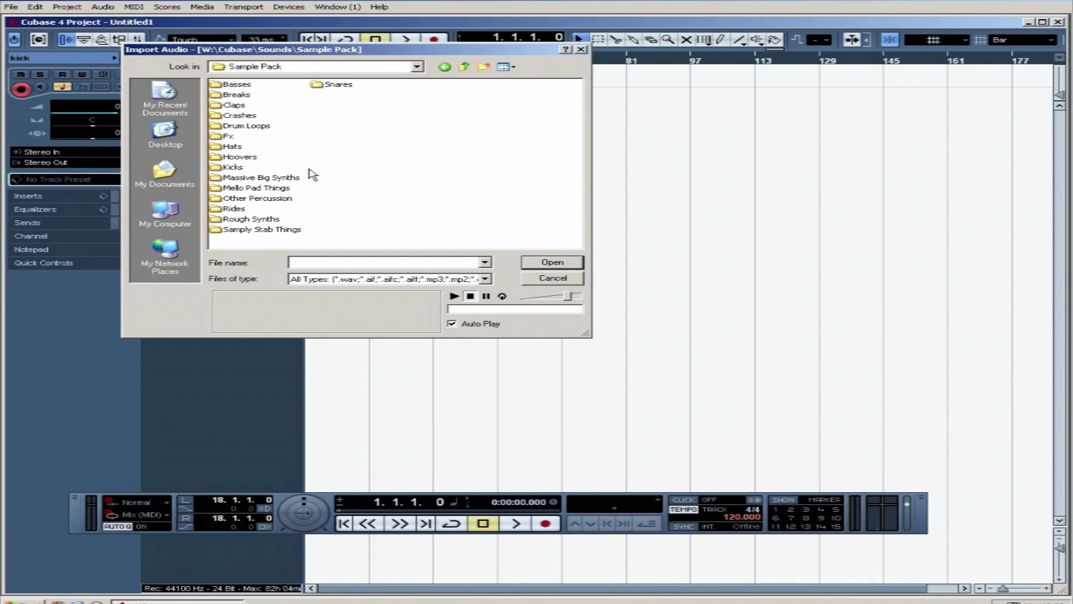
double_click(233, 168)
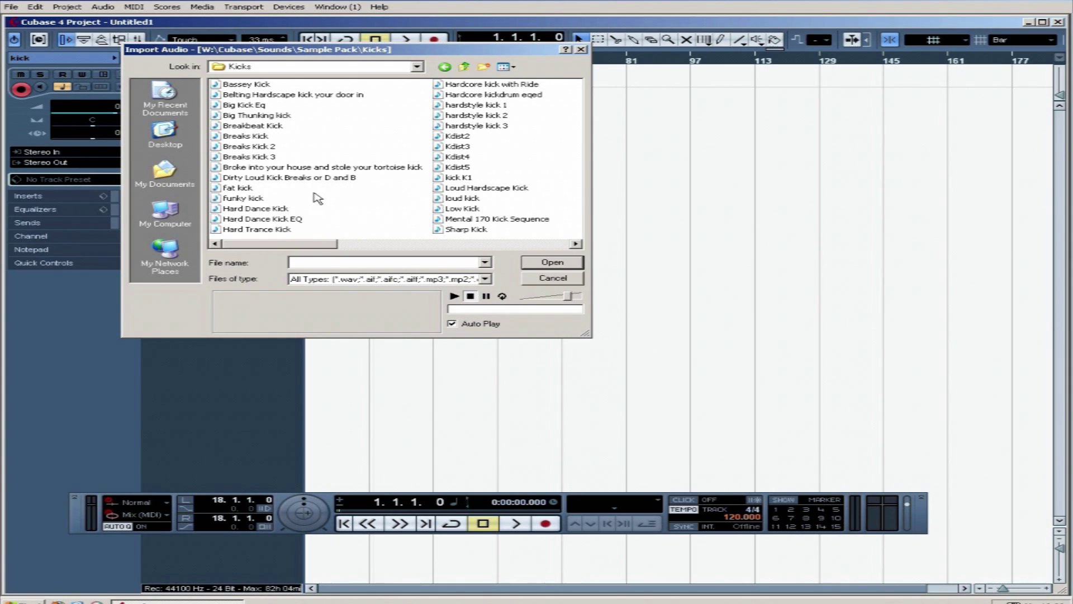
- Audition several kick samples in the Kicks folder, from fat kick and Breaks Kick 3 to Low Kick and Mental 170 Kick Sequence
click(241, 189)
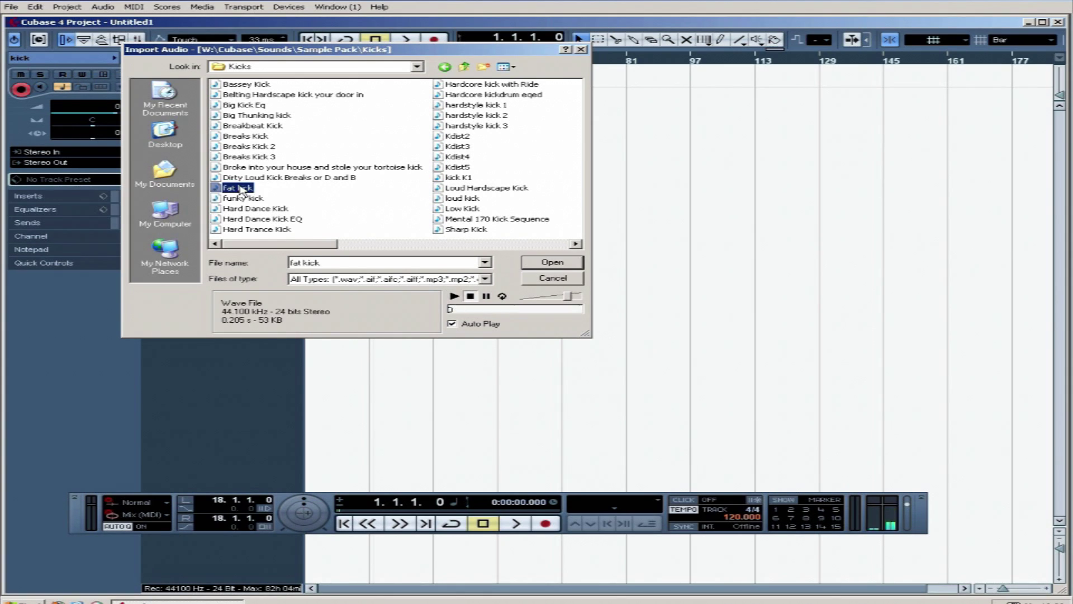
click(269, 158)
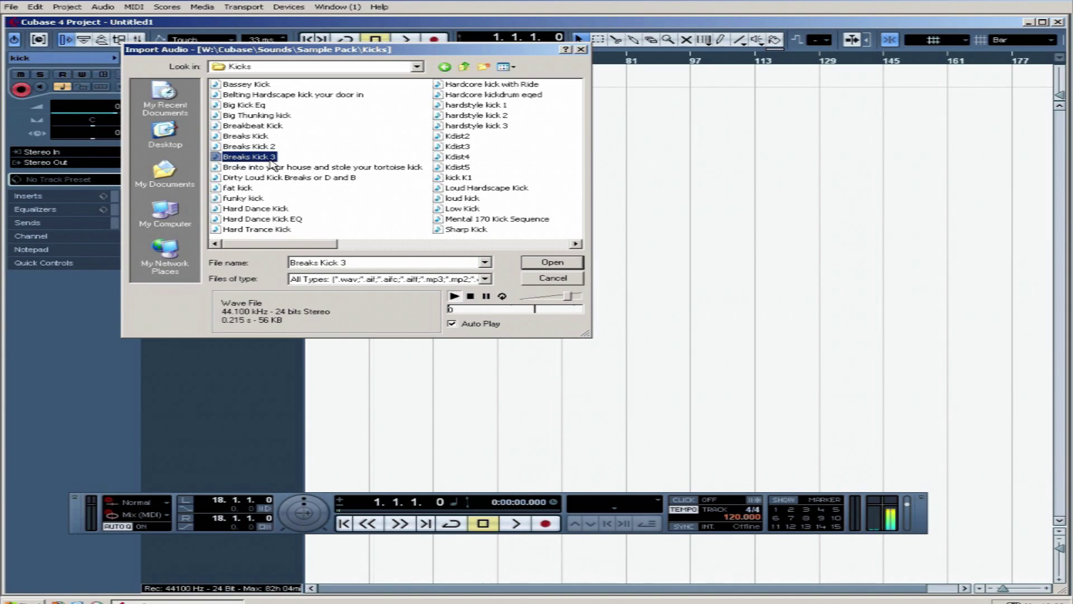
click(261, 116)
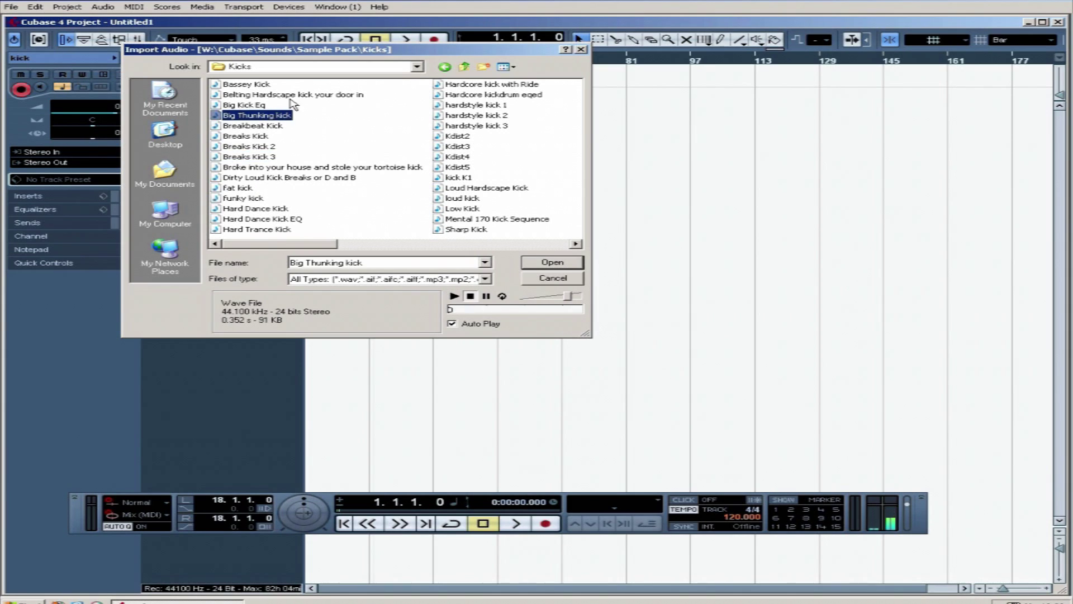
click(470, 106)
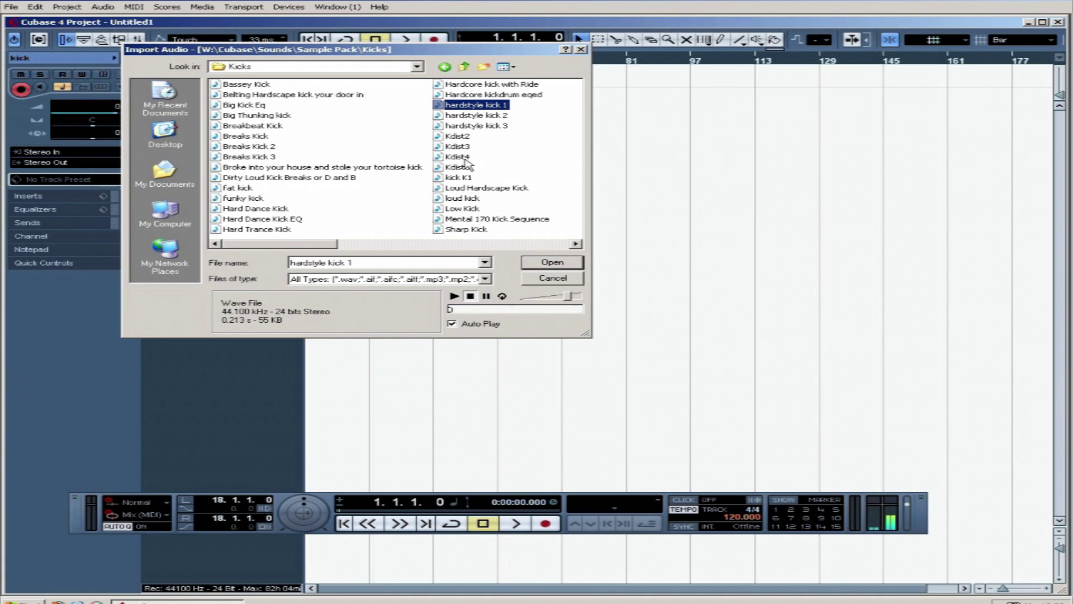
click(464, 189)
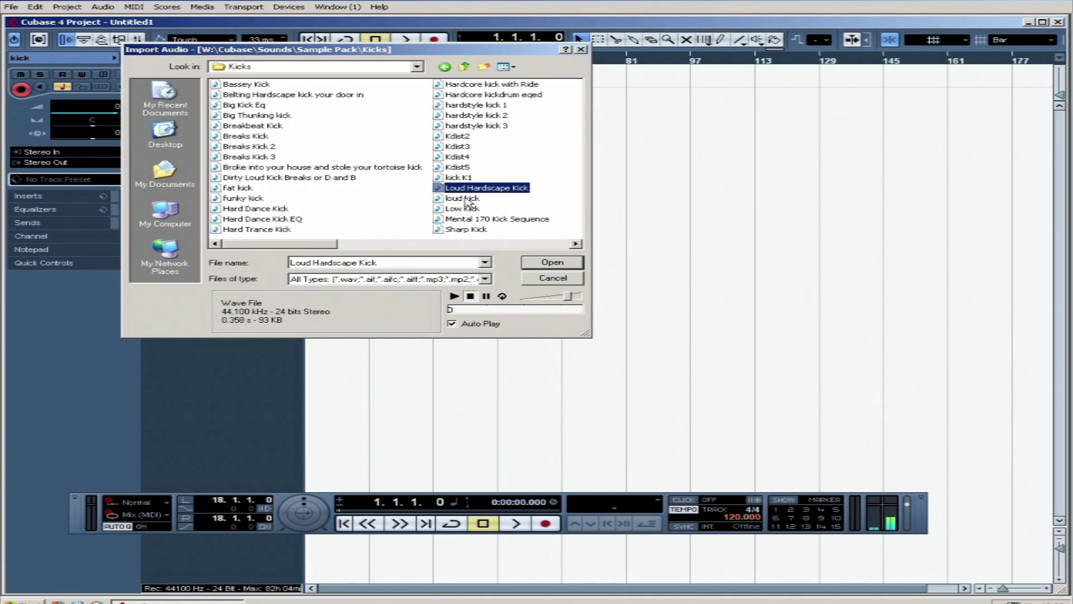
click(467, 199)
click(468, 209)
click(470, 220)
- Import the Sharp Kick sample onto the kick track at bar 1, keeping the offered import options
click(465, 229)
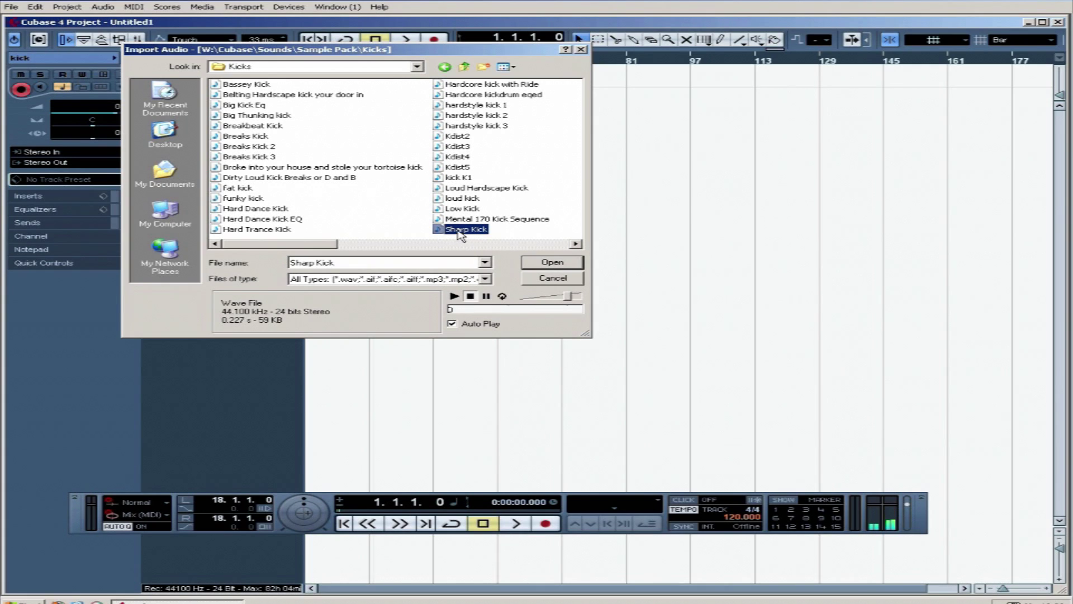
click(578, 263)
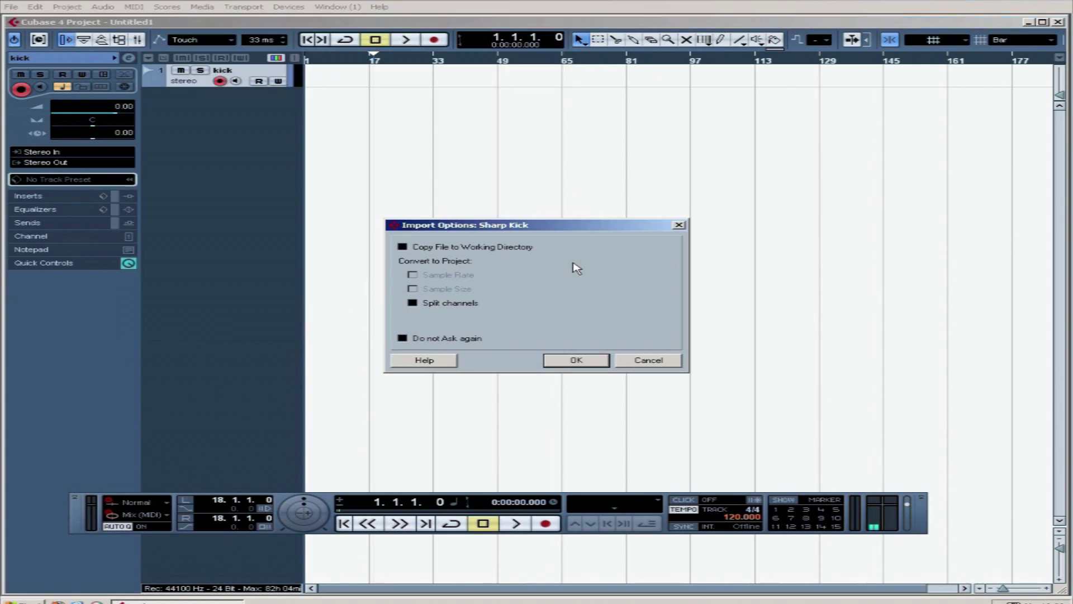
click(571, 360)
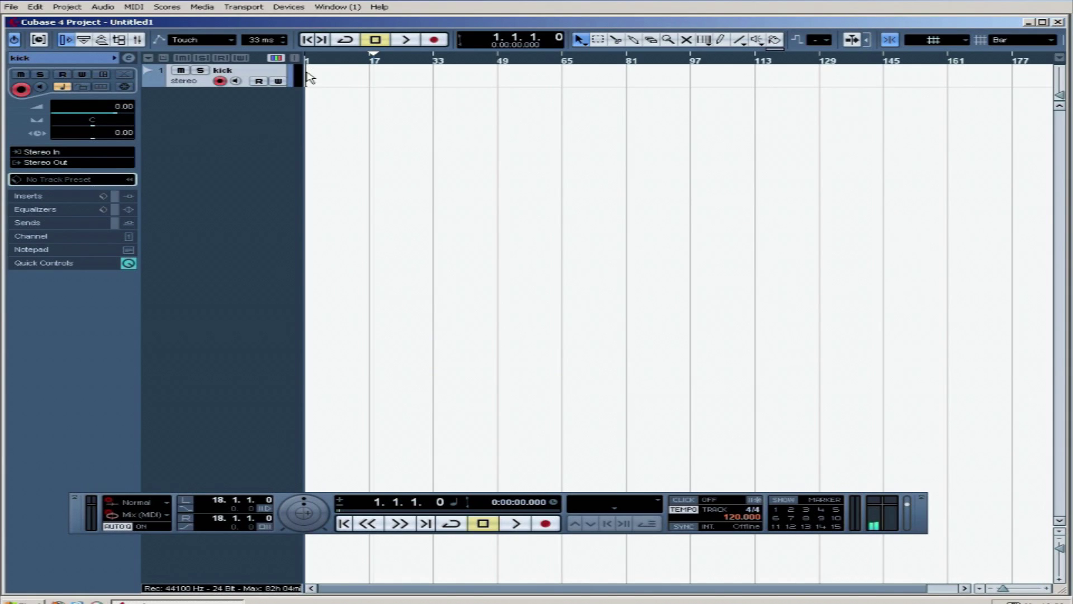
click(334, 60)
drag(337, 62, 304, 187)
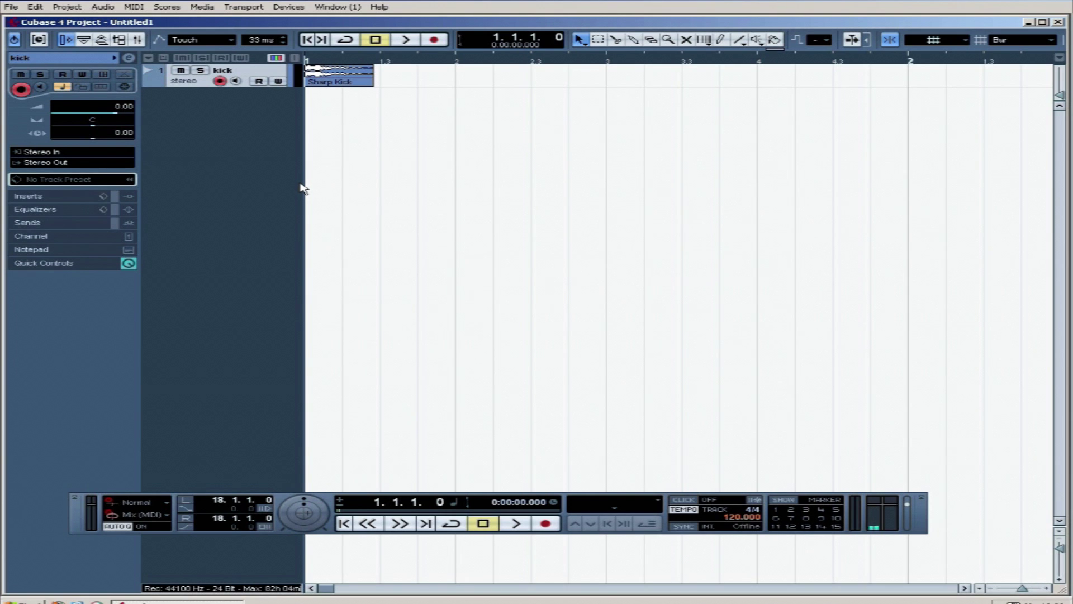
drag(297, 181, 336, 146)
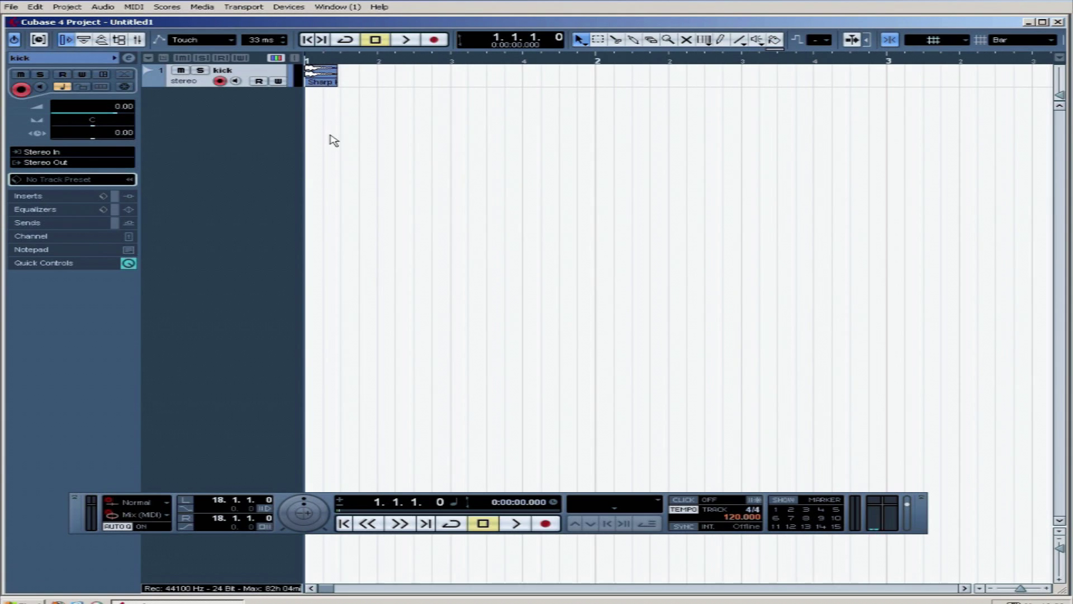
- Convert the Sharp Kick event into an audio part and extend the part to the start of bar 2
click(321, 77)
right_click(321, 77)
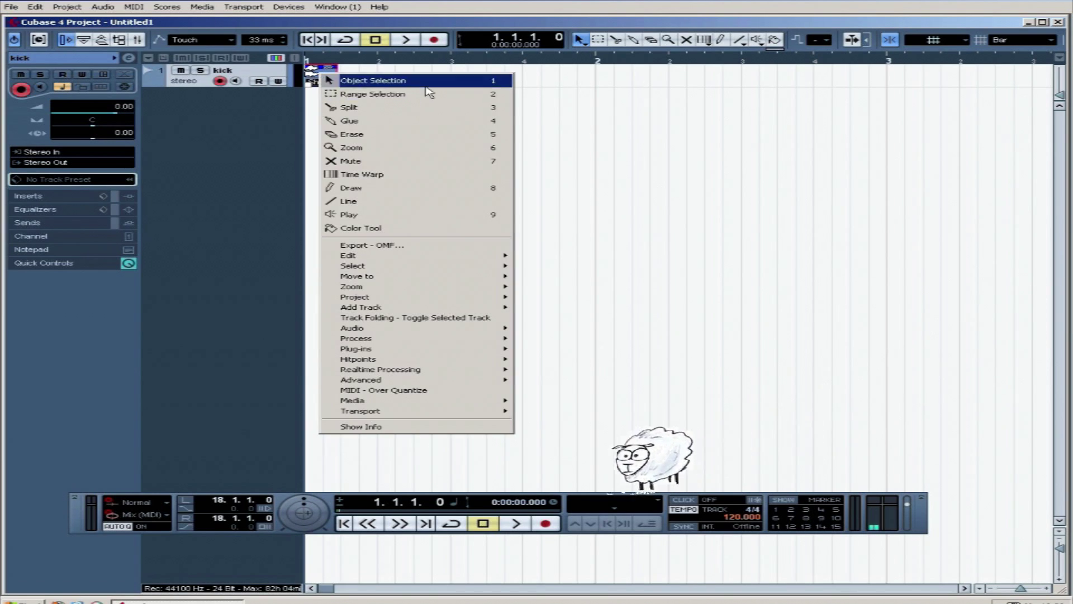
mouse_move(441, 328)
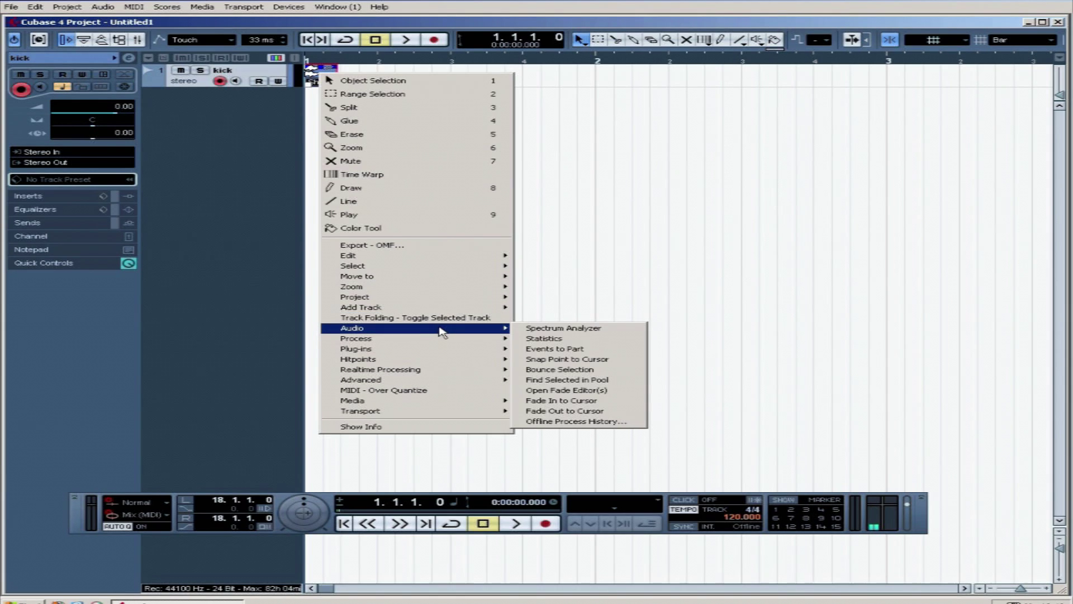
click(559, 351)
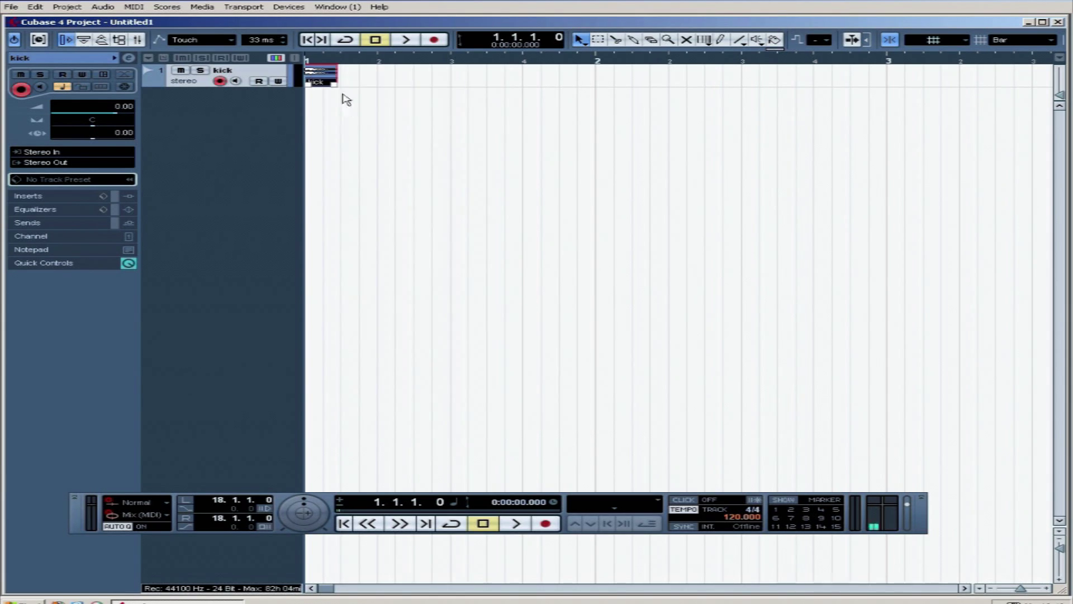
drag(334, 84, 550, 85)
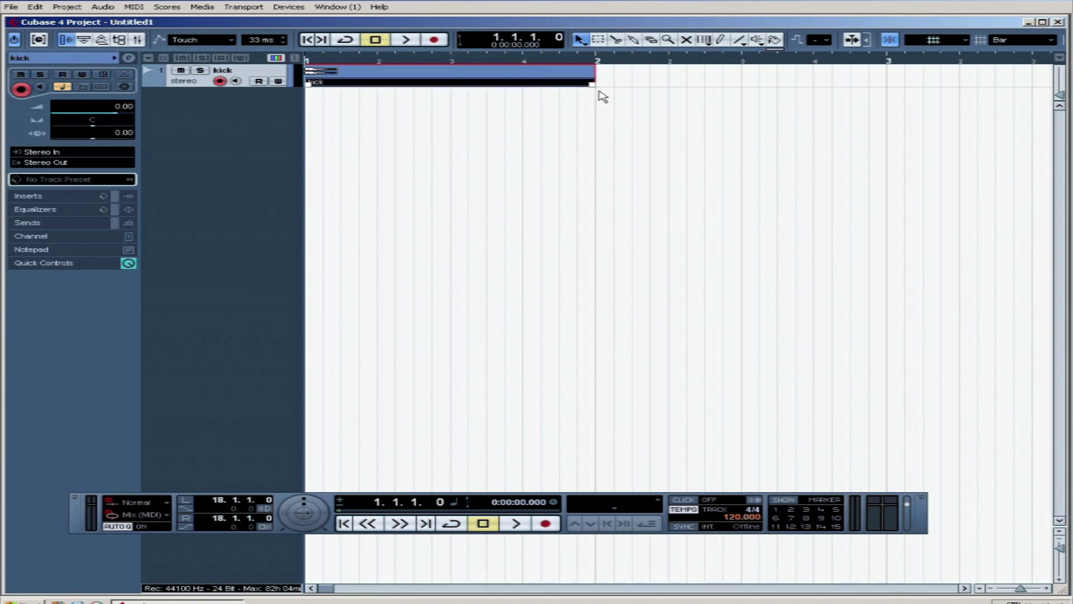
- Open the kick part in the Audio Part Editor and zoom in on its first beats
double_click(348, 84)
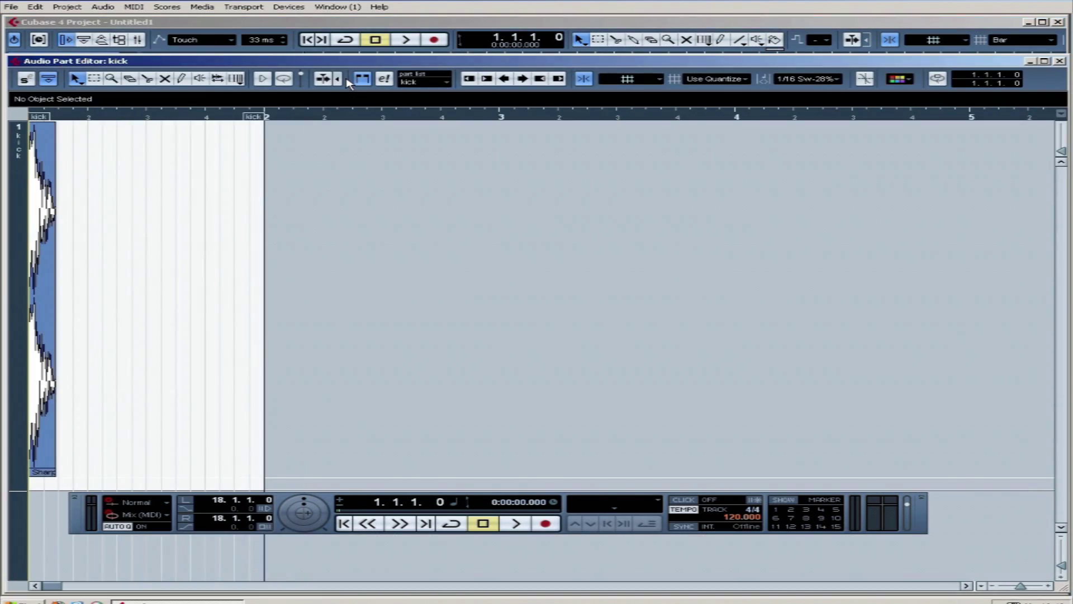
click(119, 117)
drag(118, 114, 18, 166)
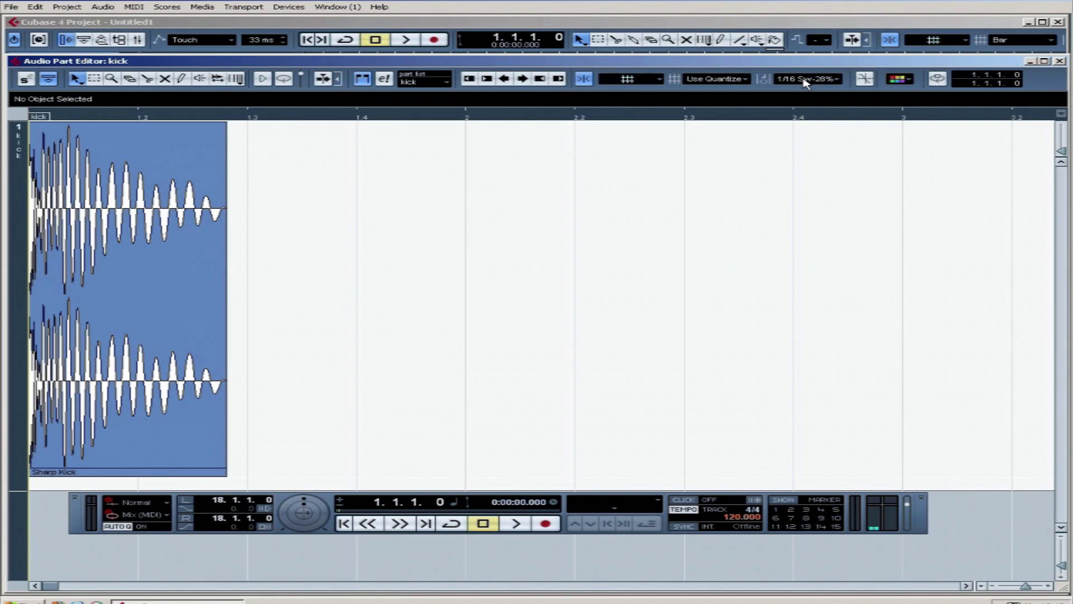
- Move the Sharp Kick event to another spot in the part and return it to the part's start
click(115, 239)
drag(114, 240, 442, 275)
drag(552, 264, 220, 243)
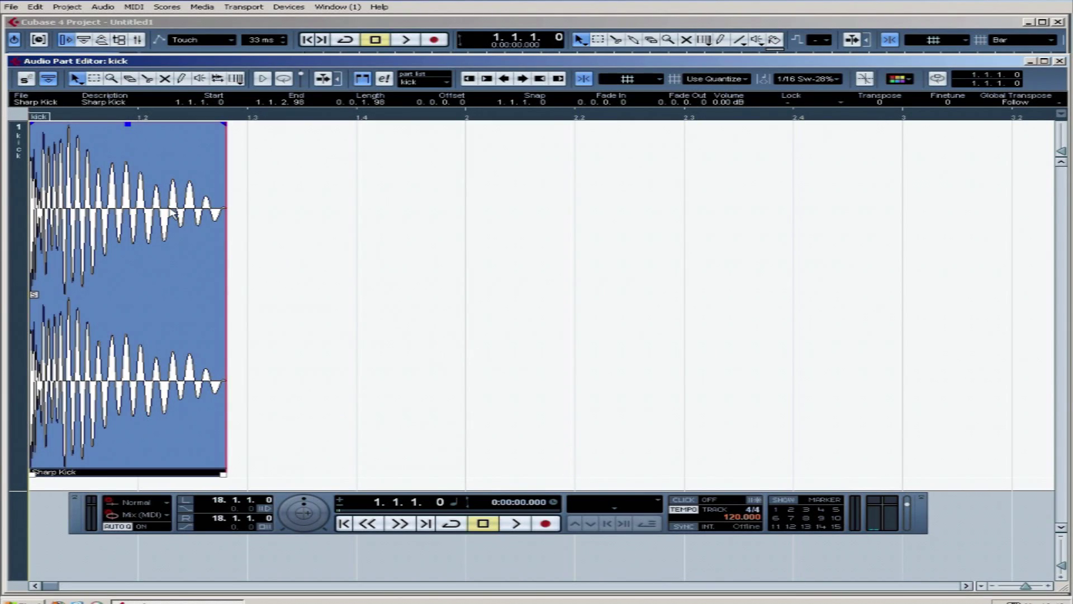
- Duplicate the Sharp Kick event and place the copy on beat 2
right_click(204, 232)
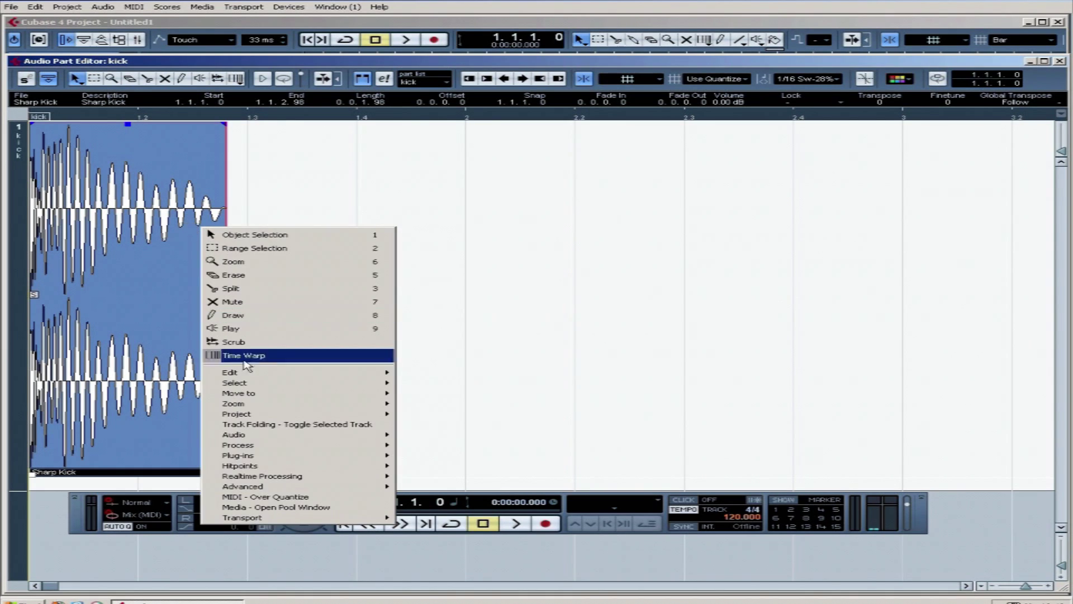
mouse_move(355, 374)
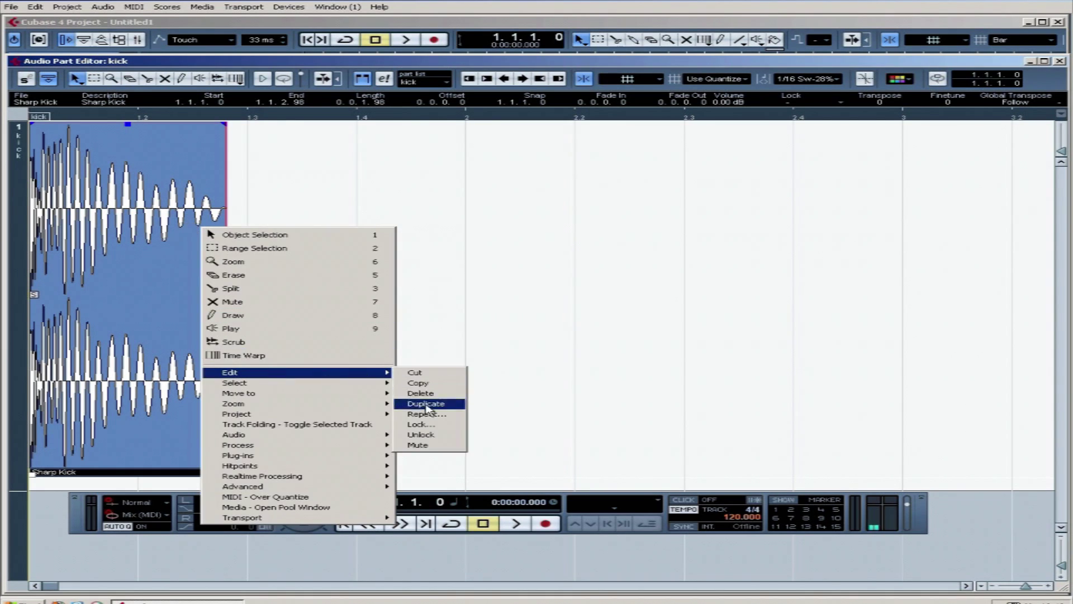
click(442, 286)
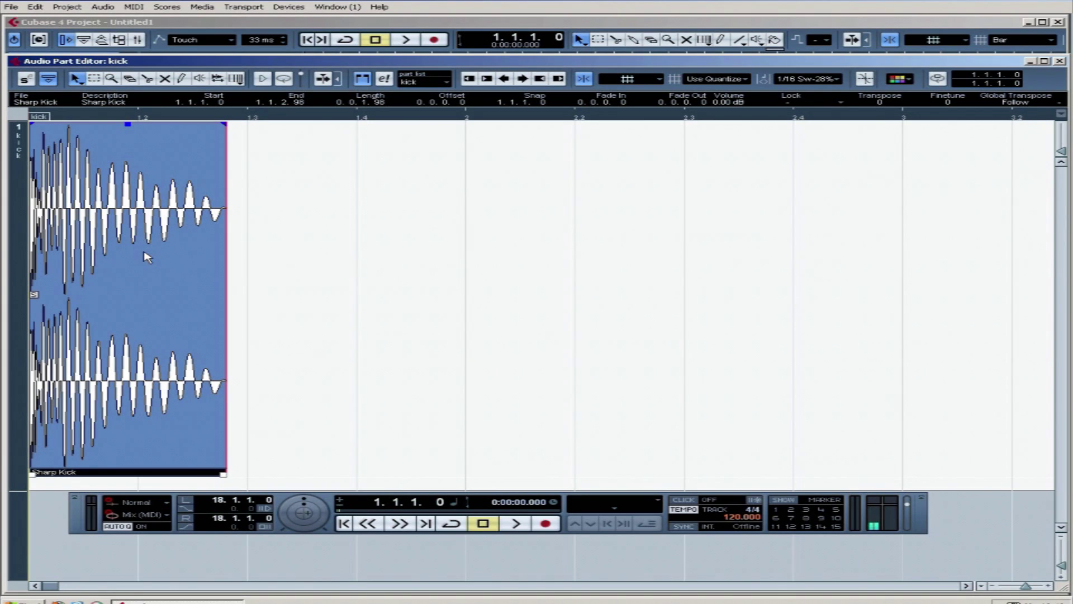
key(ctrl+d)
drag(309, 262, 553, 266)
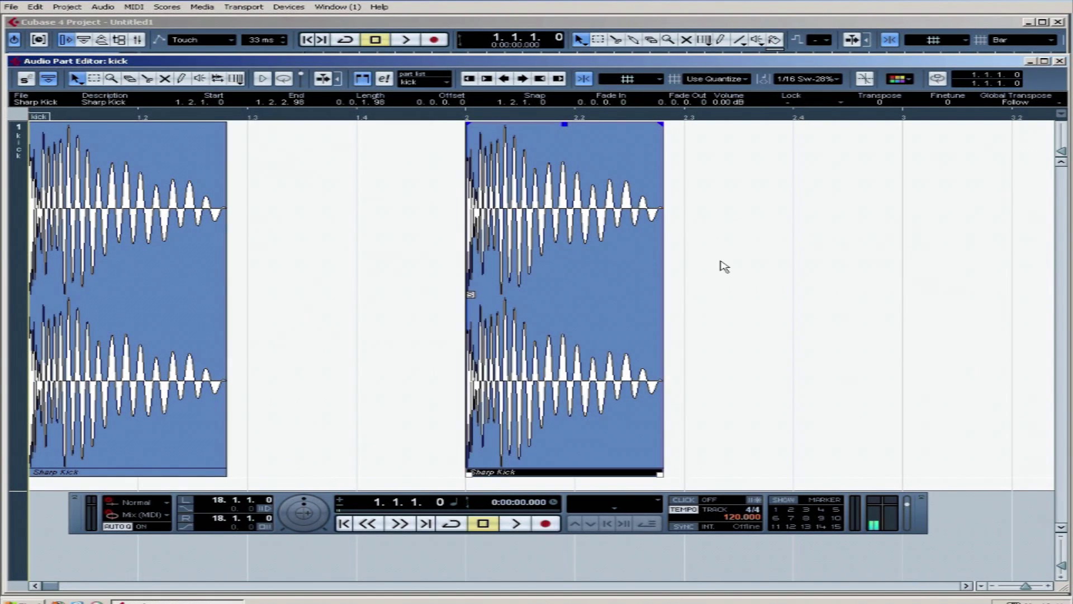
- Duplicate both kick events together onto beats 3 and 4, and close the part editor
key(g)
key(g)
key(h)
click(517, 241)
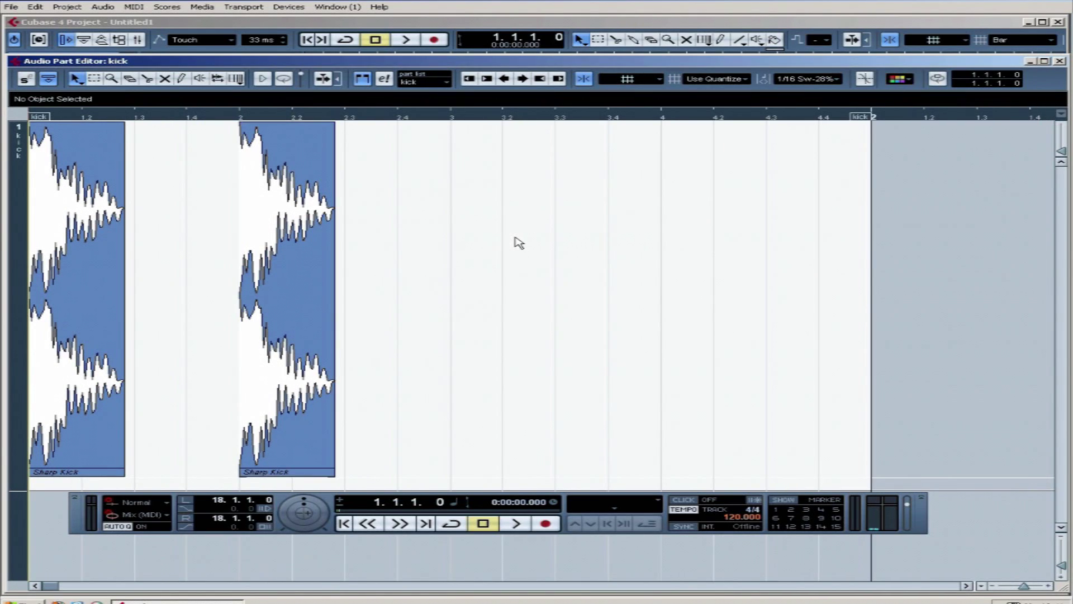
drag(520, 242, 62, 280)
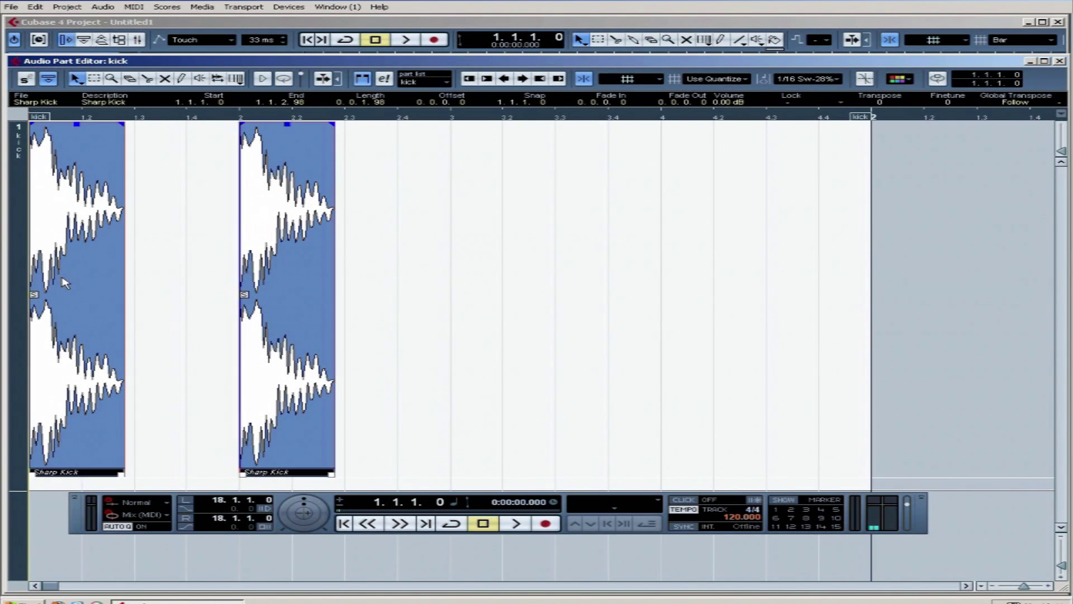
key(ctrl+d)
drag(392, 240, 491, 234)
click(385, 241)
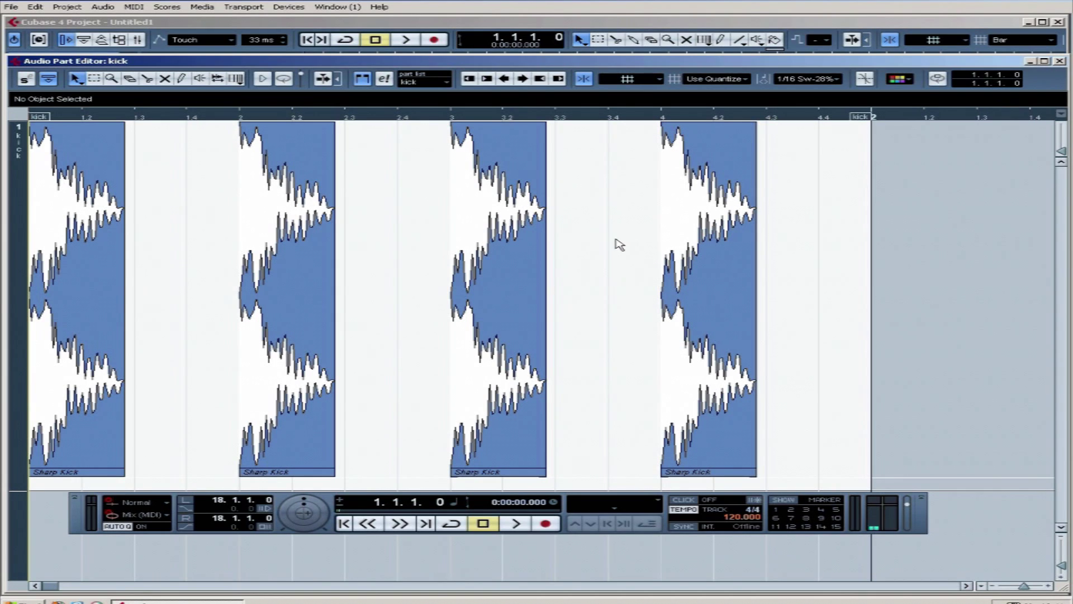
click(1061, 65)
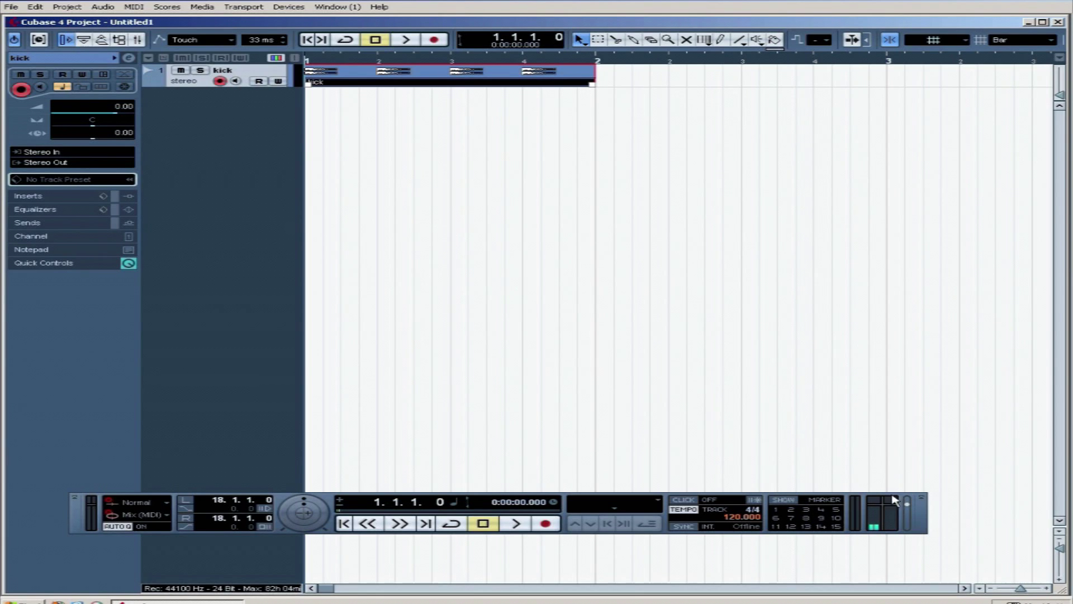
- Switch the project from the tempo track to a fixed tempo and set it to 145 BPM
drag(903, 522, 909, 431)
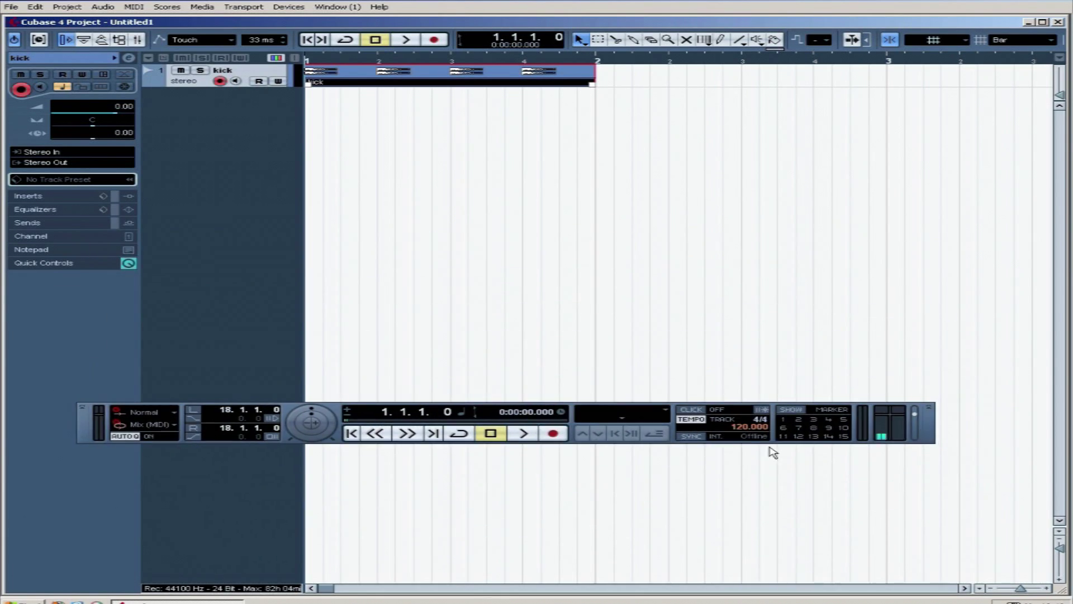
click(692, 420)
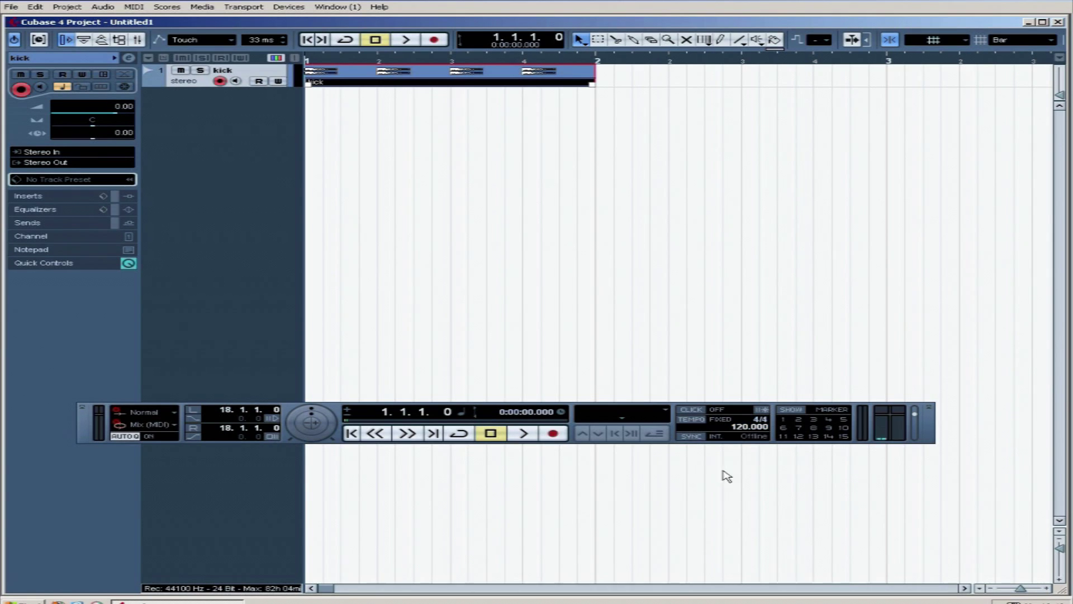
double_click(743, 428)
key(Return)
text(145)
key(Return)
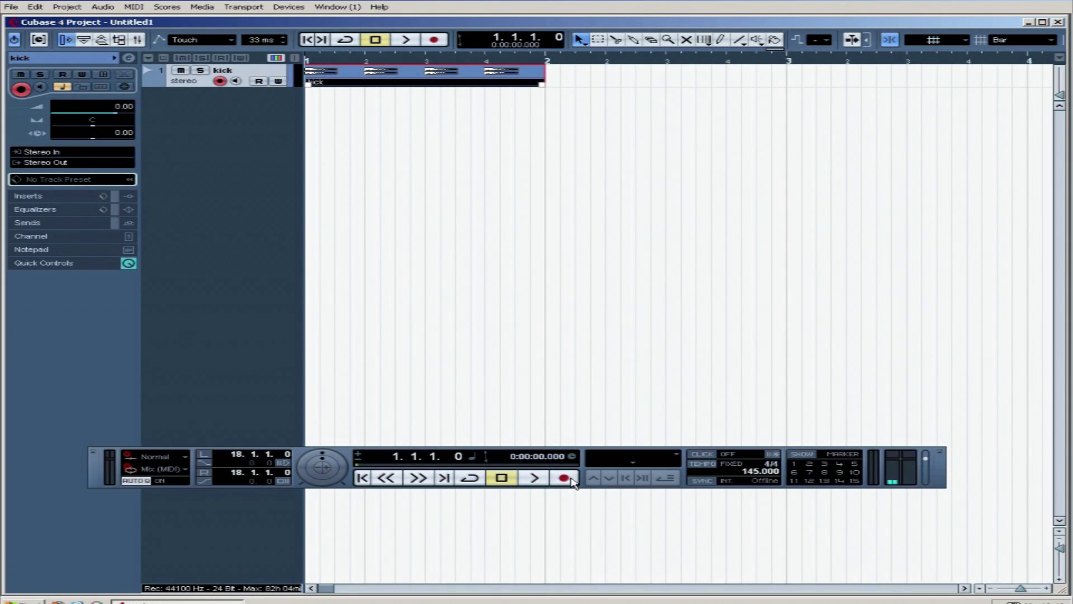
click(470, 478)
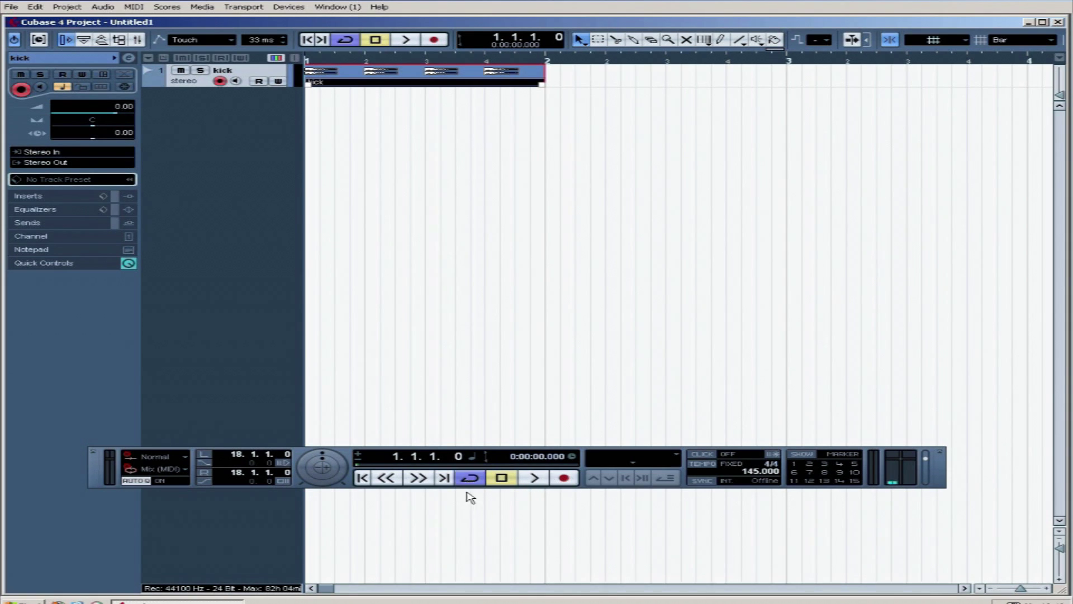
click(470, 479)
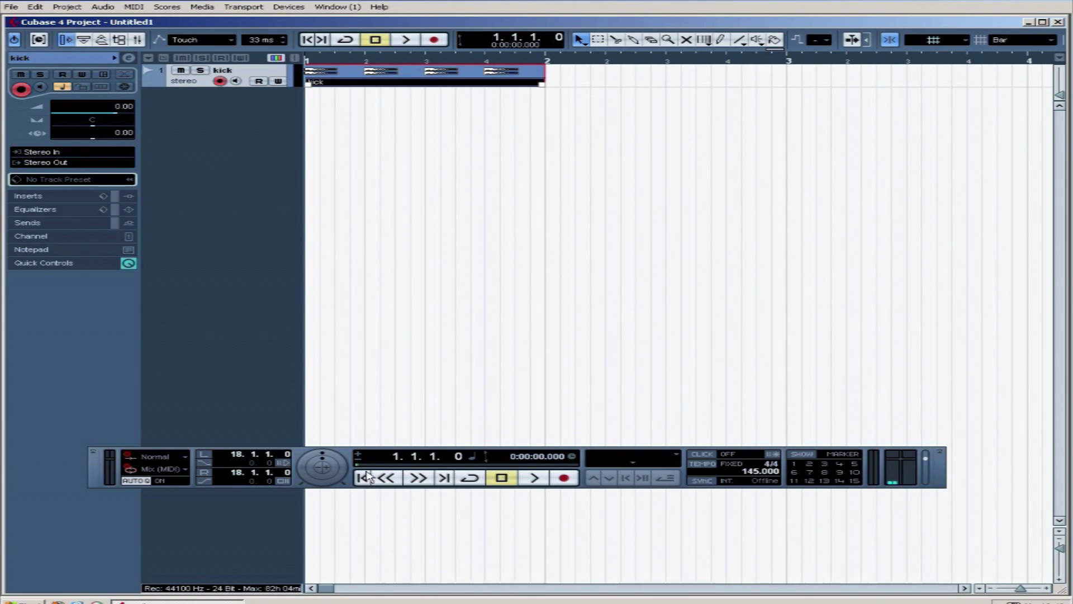
click(514, 235)
click(462, 84)
click(466, 109)
click(474, 84)
click(453, 105)
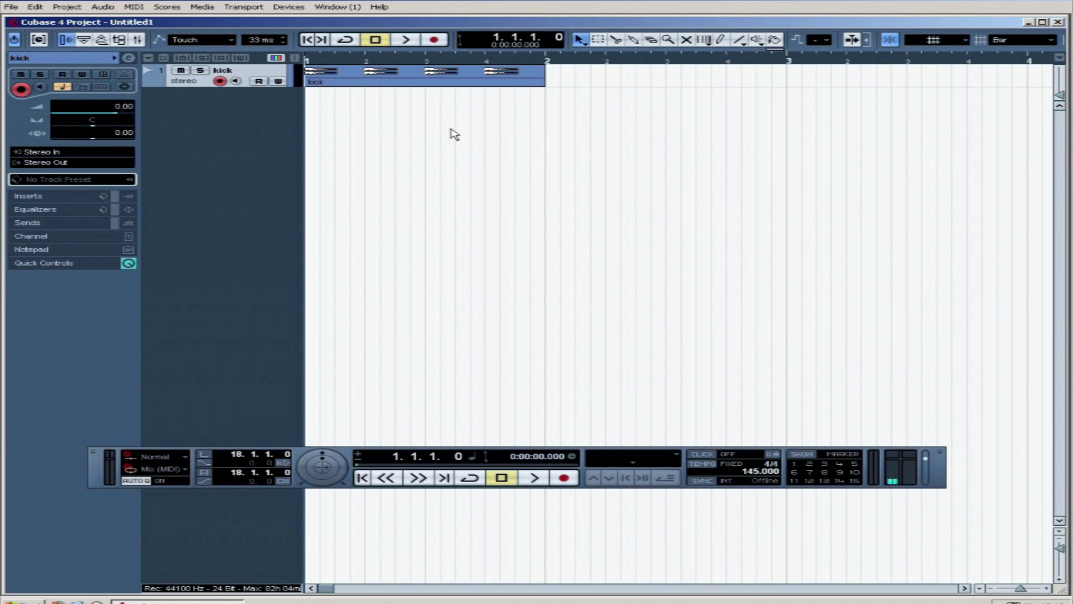
- Set the locators around the kick part, from bar 1 to bar 2, and turn on cycle playback
click(453, 84)
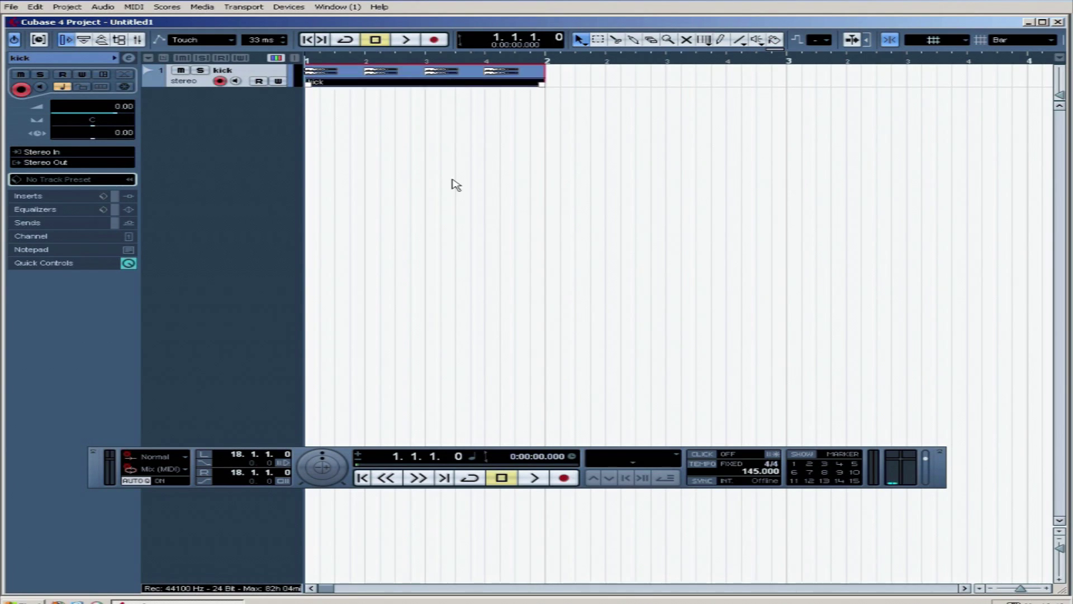
key(p)
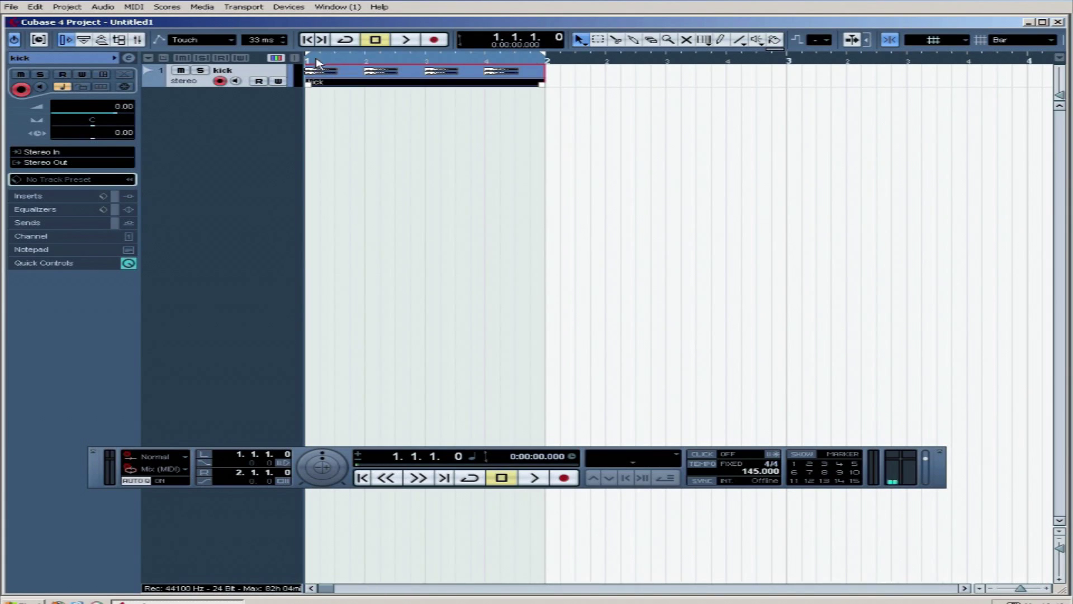
click(470, 480)
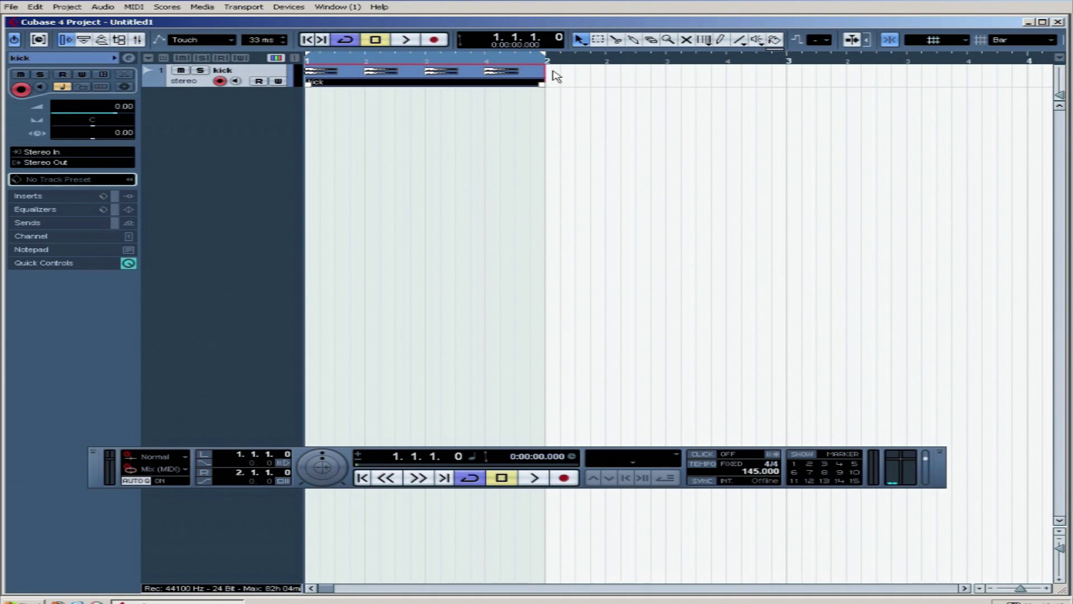
- Duplicate the kick part twice so the copies fill bars 2 and 3
key(g)
key(g)
key(g)
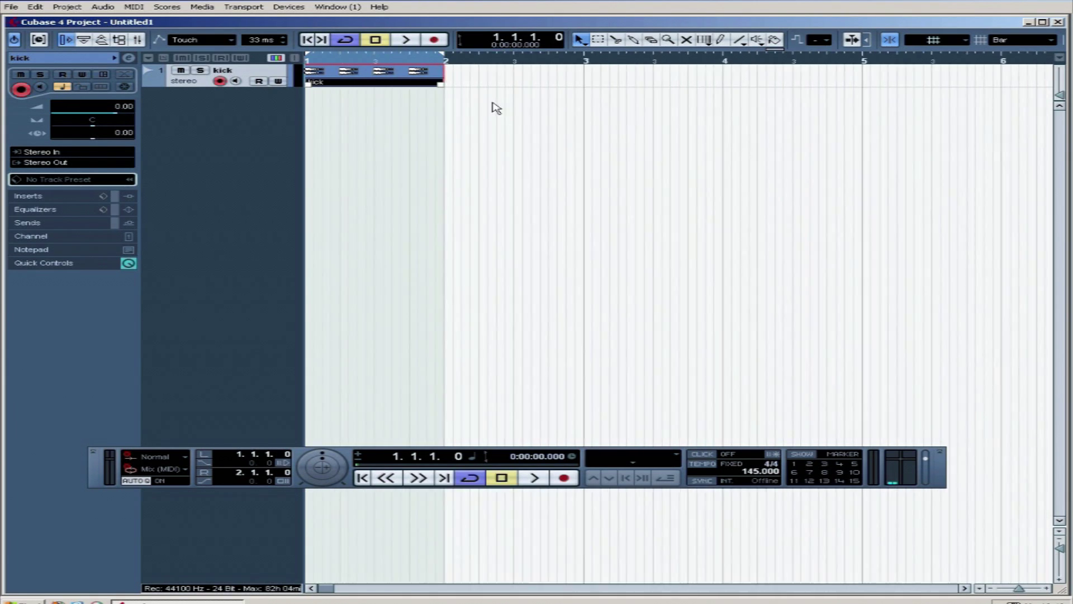
key(ctrl+d)
key(ctrl+d)
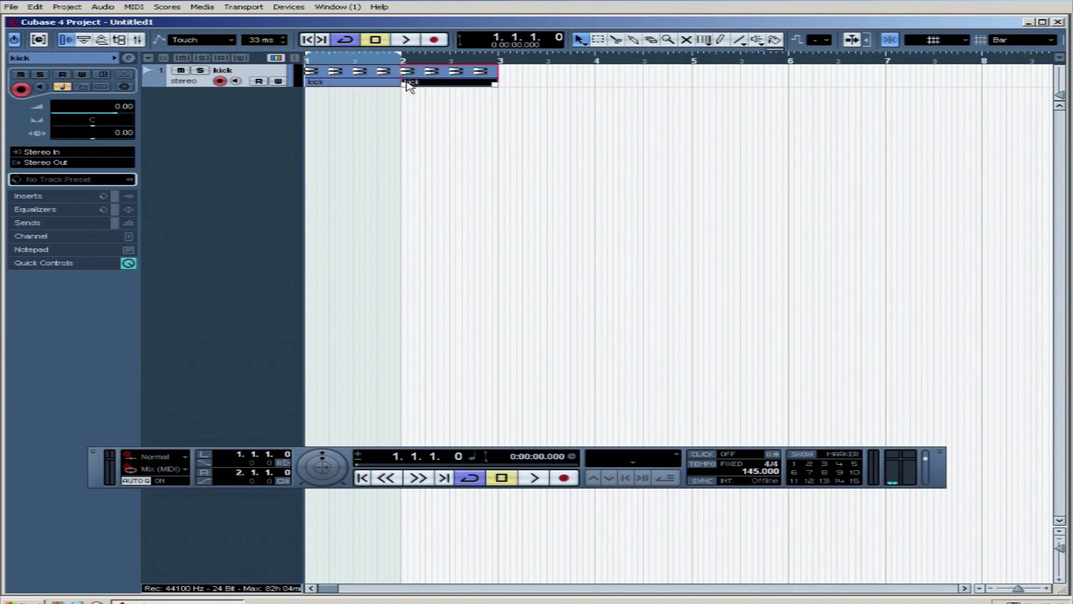
- Set the locators around the second kick part and reverse them, with left at bar 3 and right at bar 2
click(425, 78)
key(p)
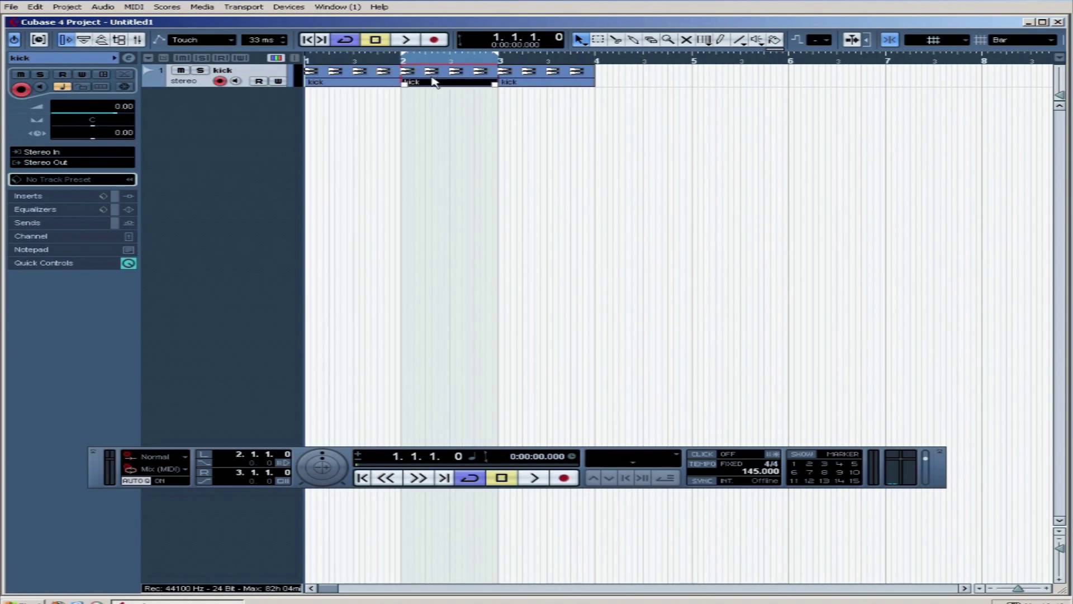
drag(404, 59, 584, 58)
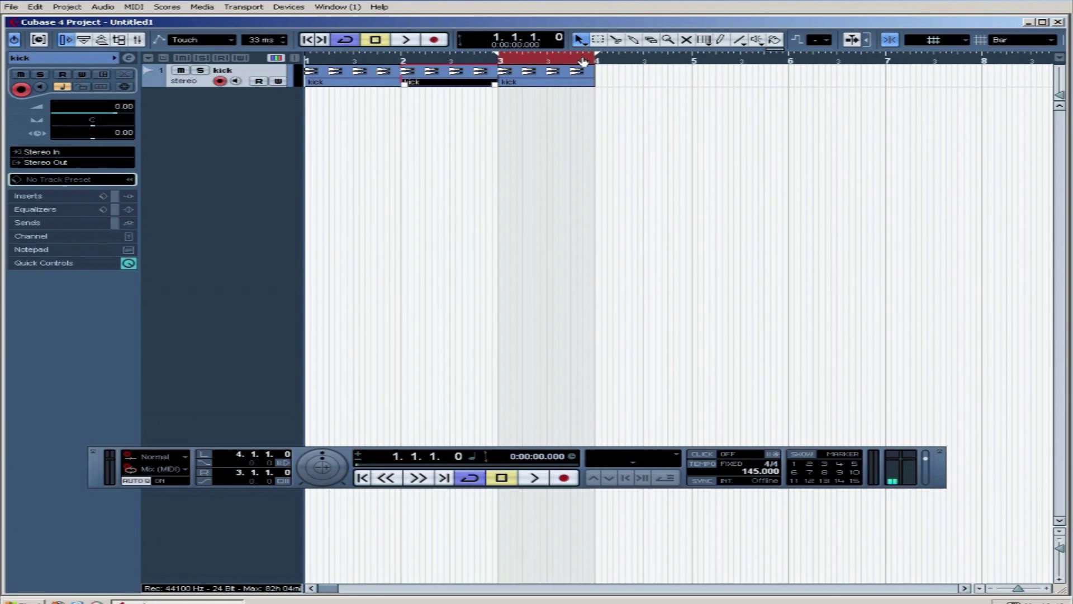
drag(497, 58, 402, 58)
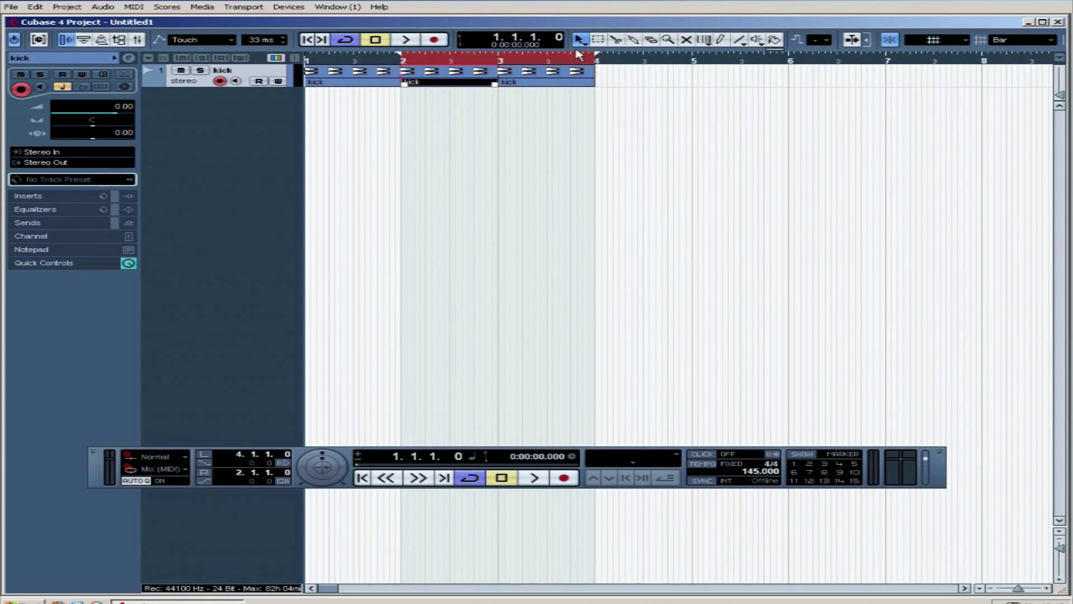
drag(597, 58, 500, 59)
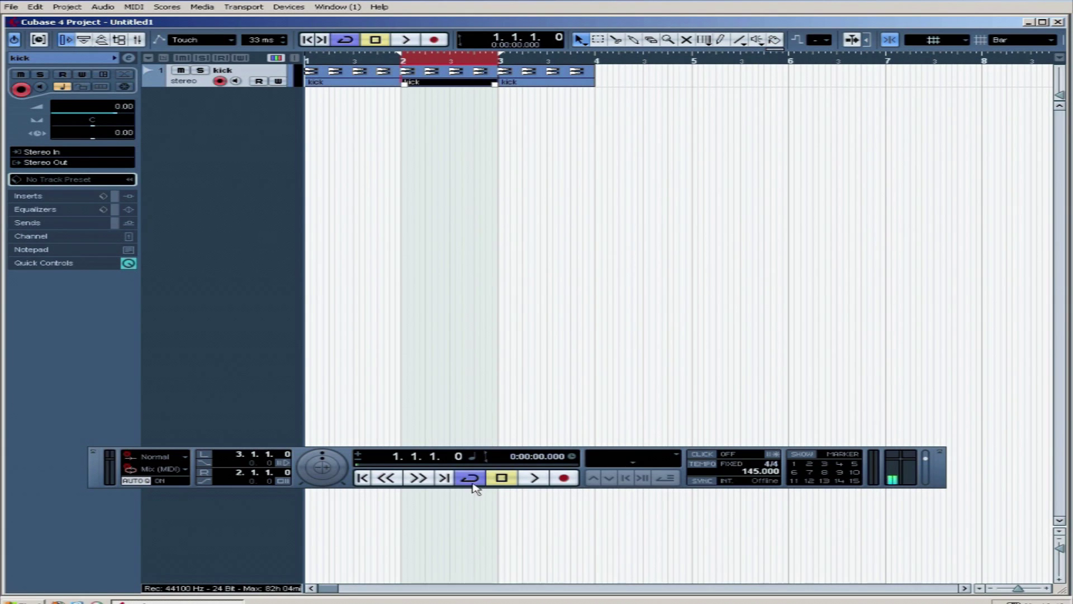
- Play the kick pattern from bar 1 through the reversed locator range and stop in bar 3
drag(351, 59, 296, 78)
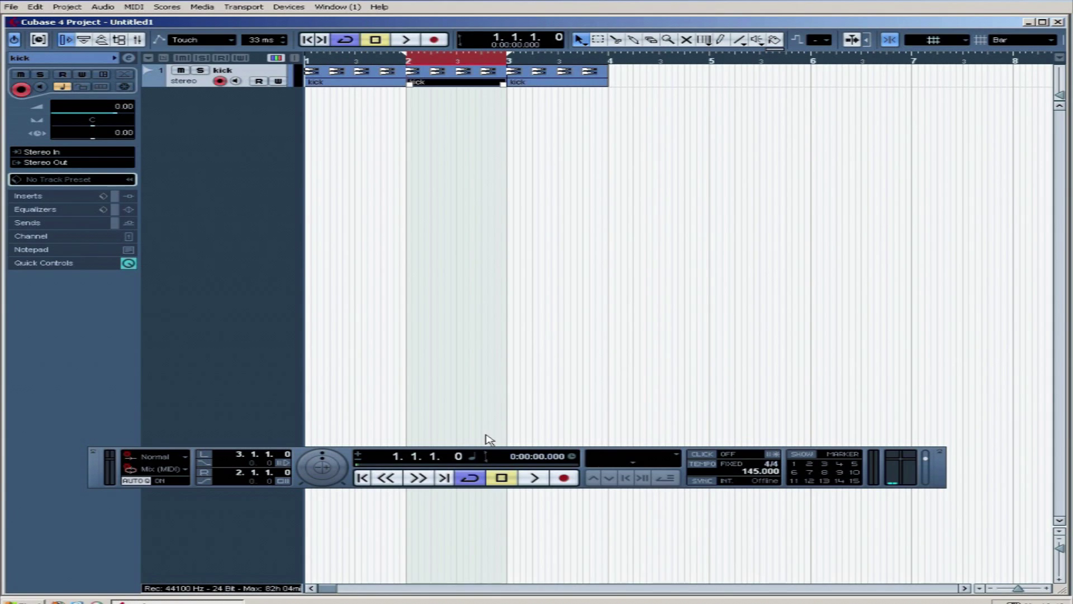
key(space)
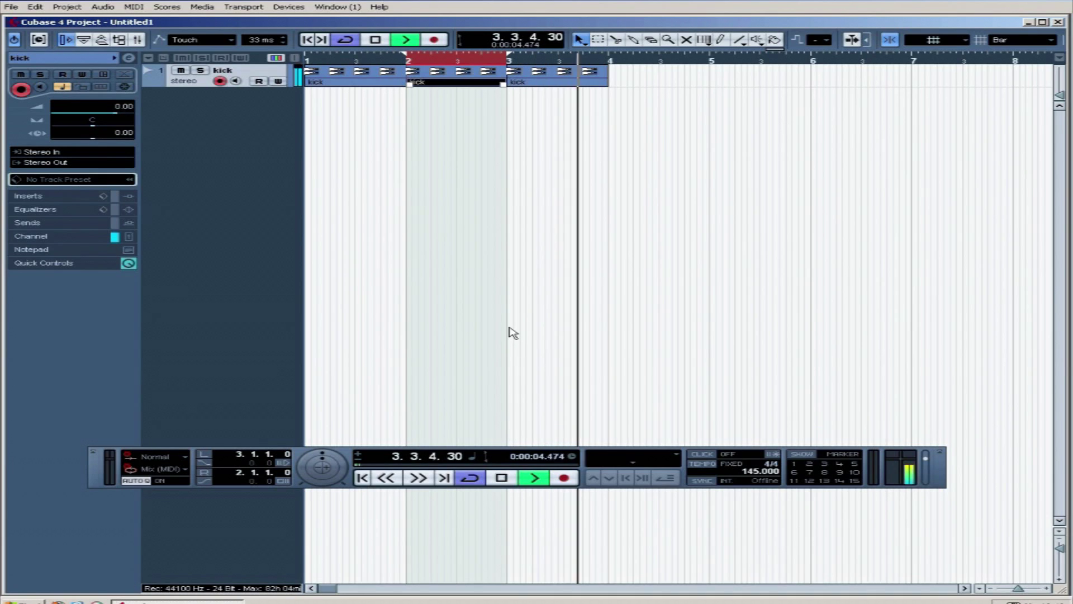
key(space)
- Set the locators back around the first kick part, from bar 1 to bar 2
click(372, 230)
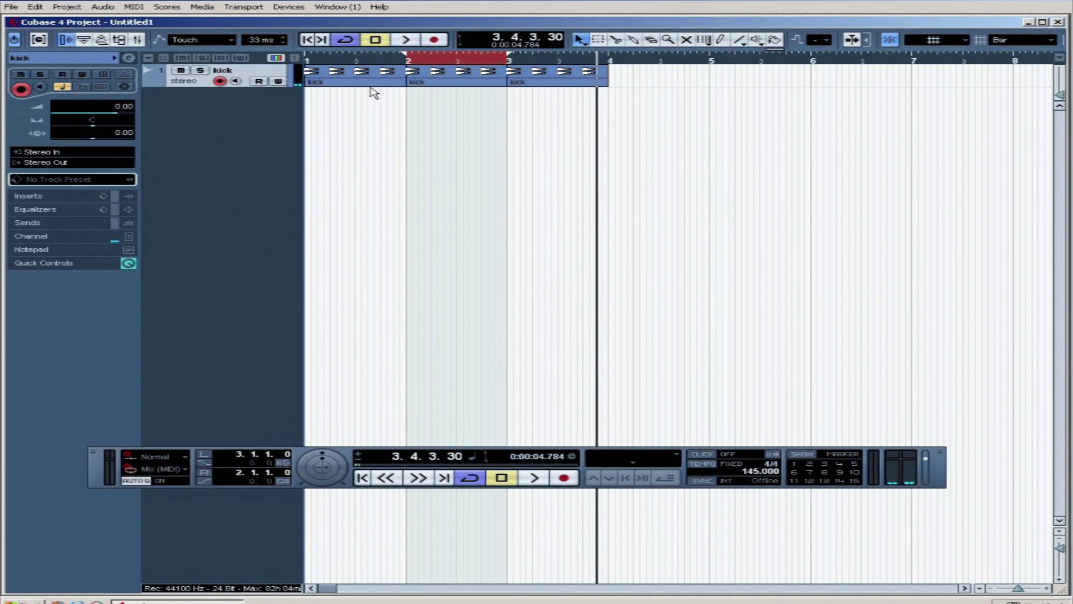
click(368, 84)
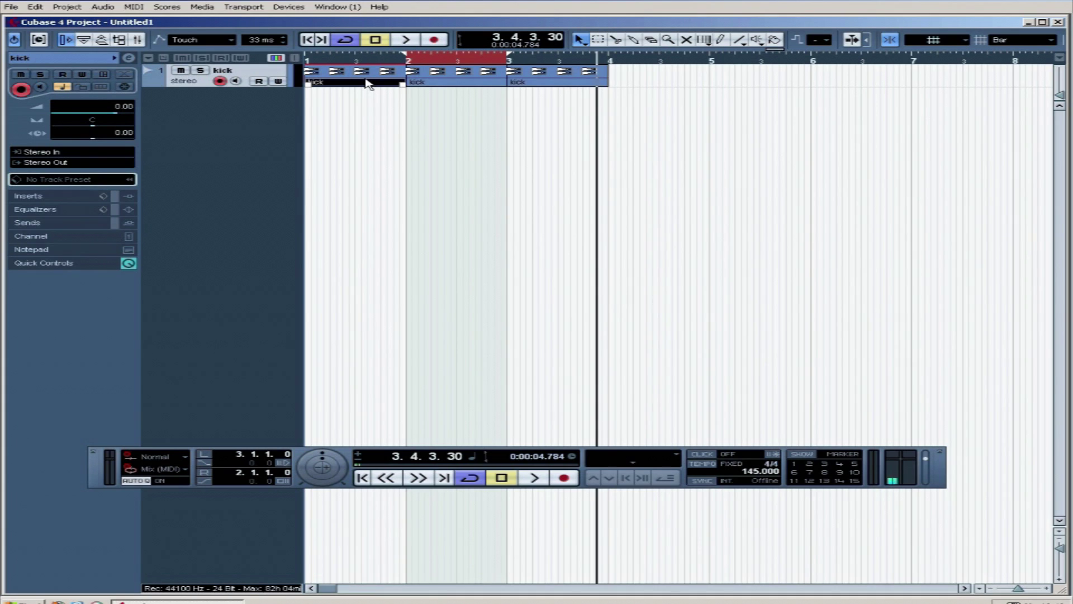
key(p)
- Delete the two kick copies in bars 2 and 3 and return the playhead to the start of the project
drag(418, 129, 552, 83)
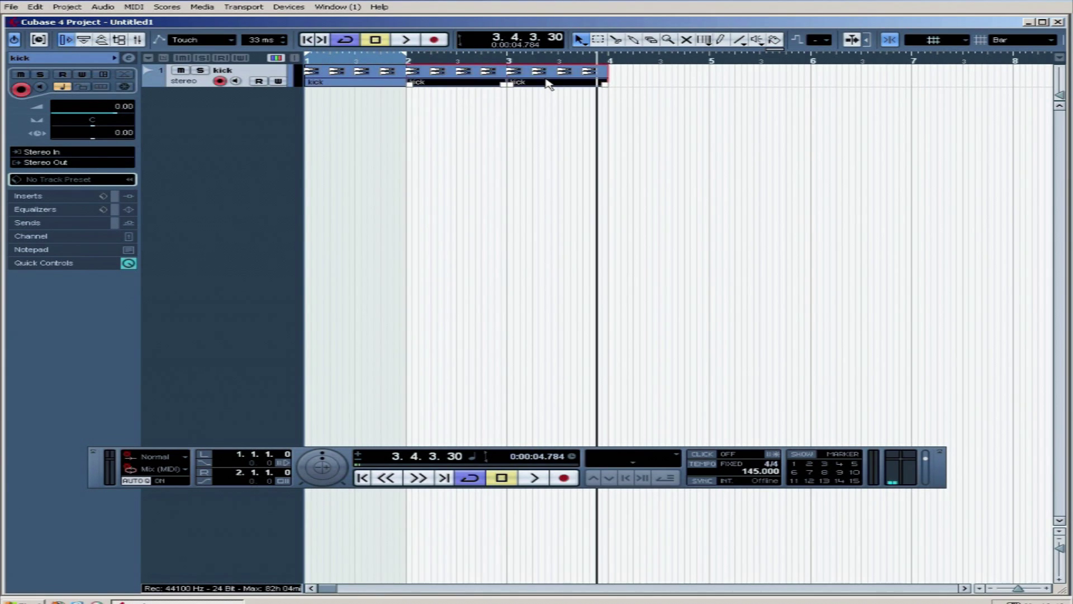
key(Delete)
key(period)
key(h)
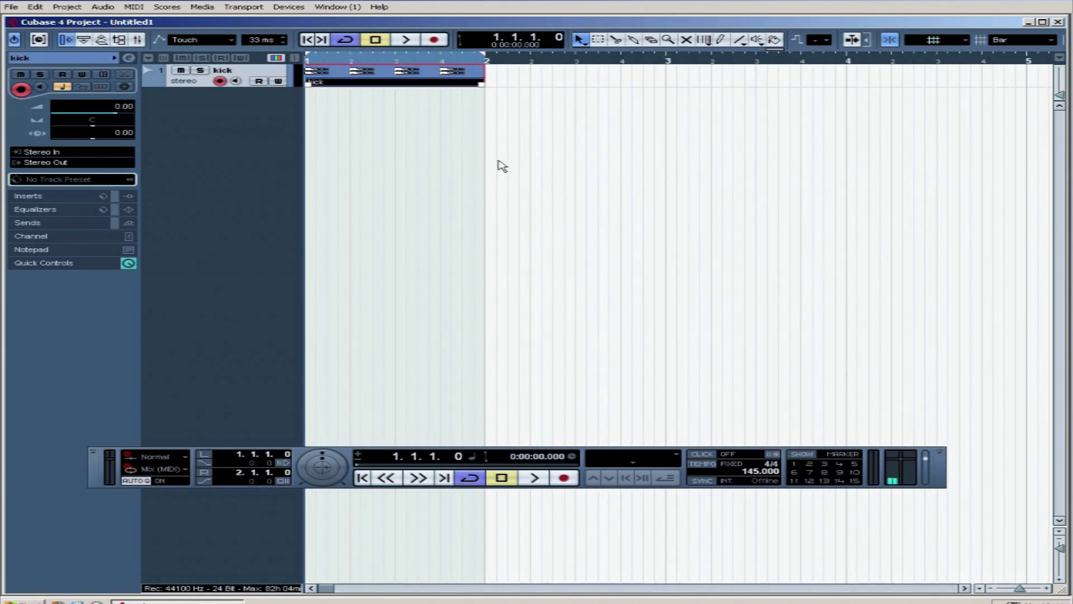
click(458, 140)
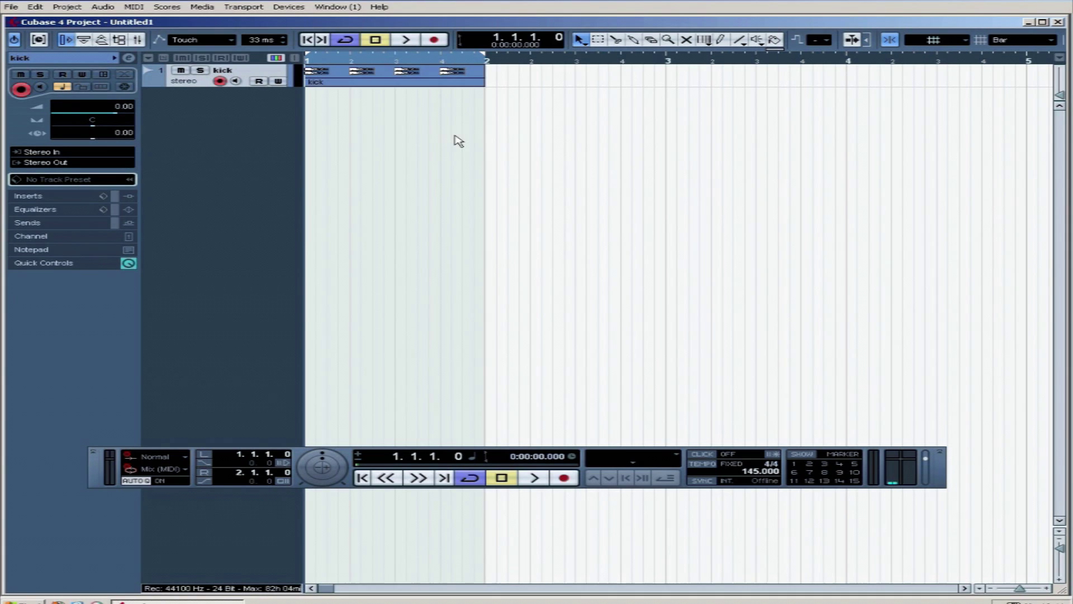
- Try stretching the kick part to the end of bar 2 with Sizing Applies Time Stretch, play it, and undo the stretch
click(584, 42)
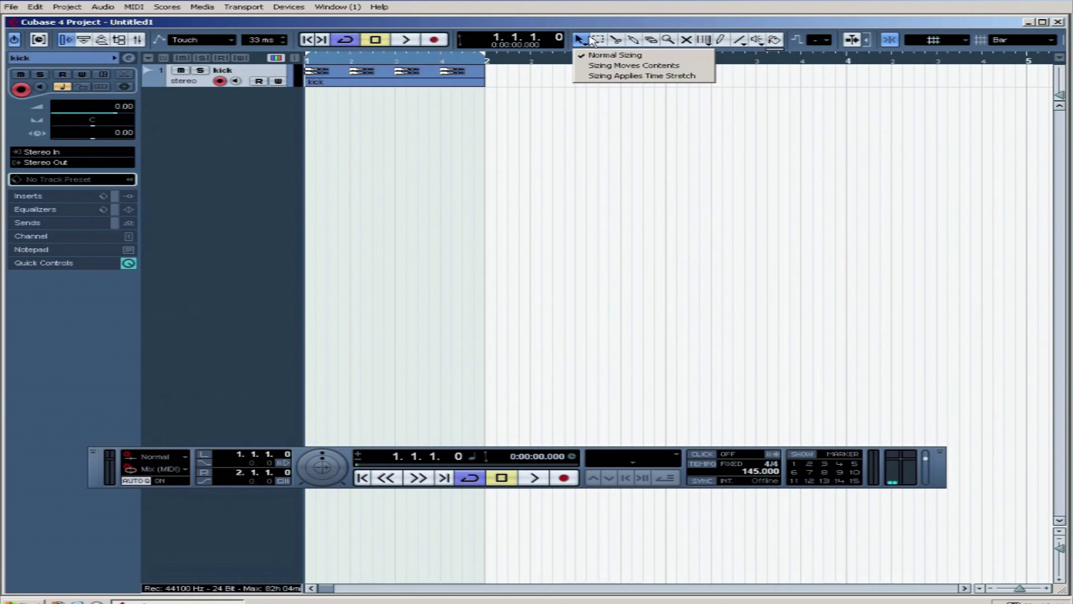
click(599, 78)
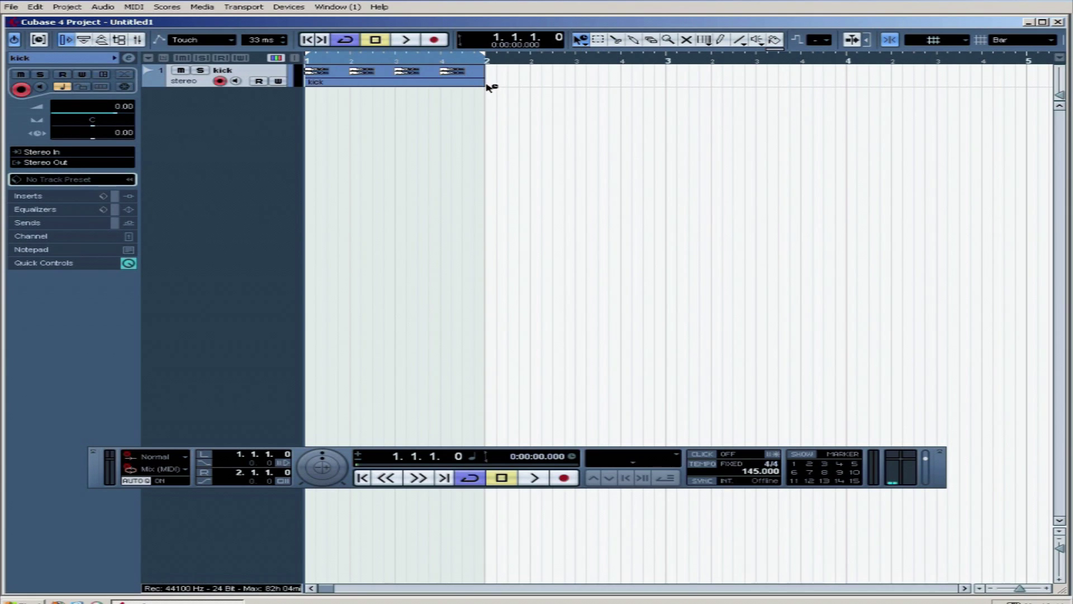
drag(481, 88, 665, 87)
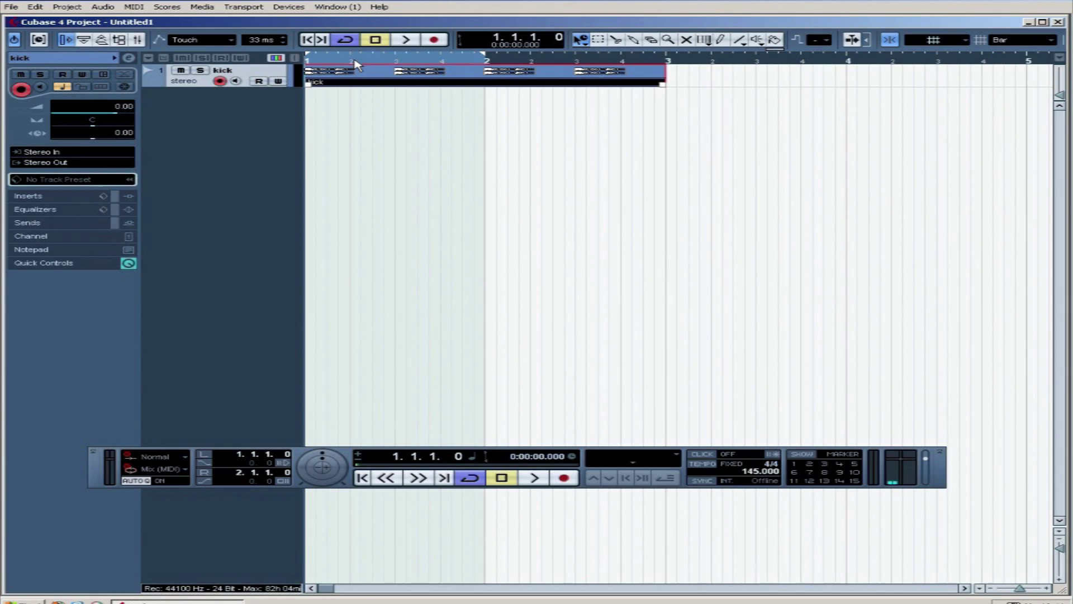
key(space)
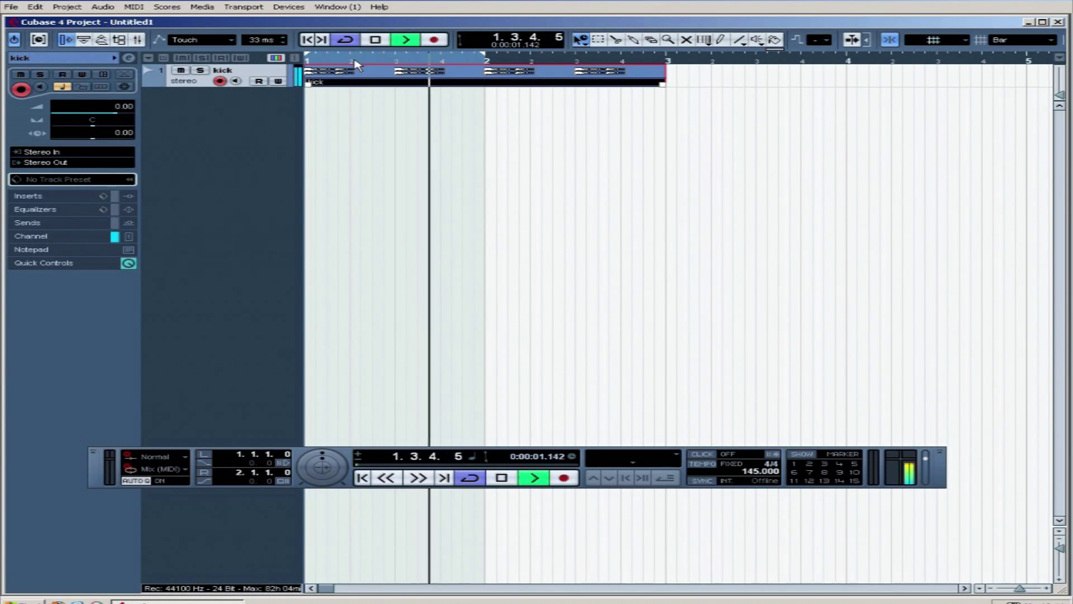
key(space)
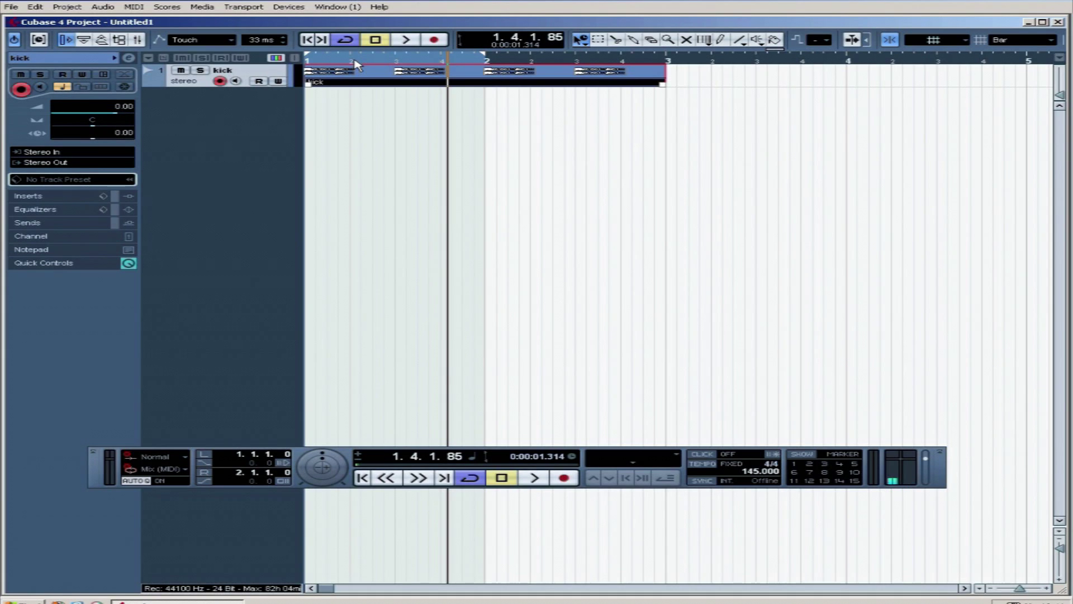
key(ctrl+z)
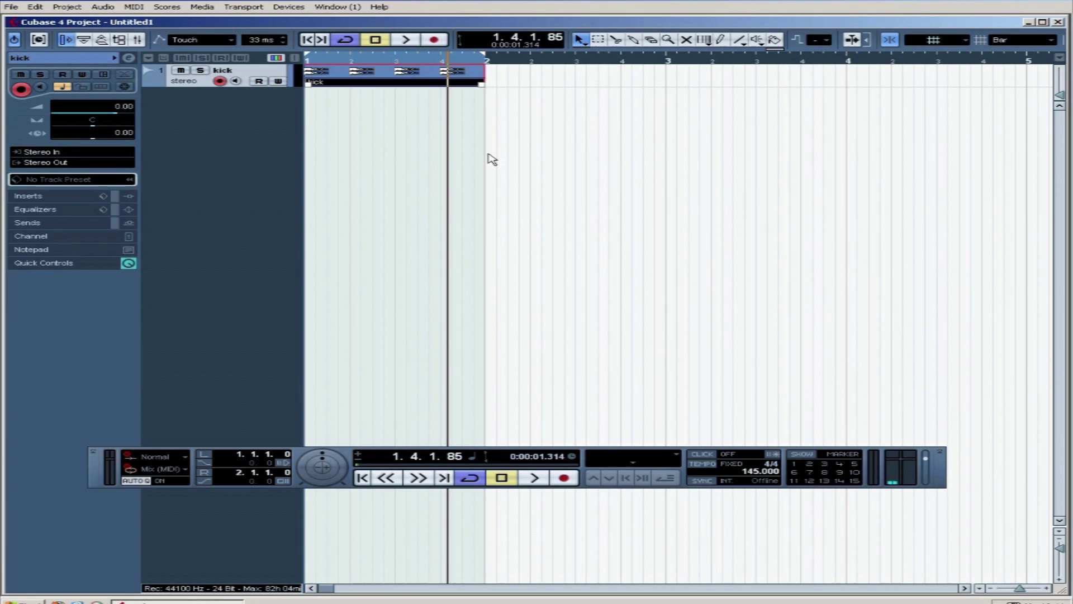
- Set the grid type to Use Quantize and split the kick part at beats 2, 3 and 4
key(3)
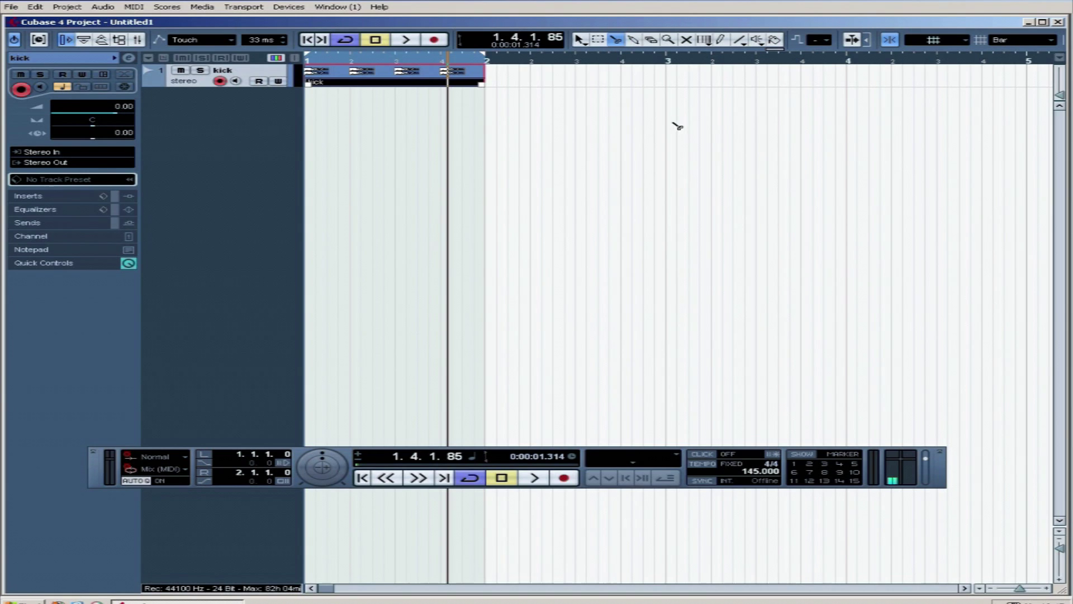
click(1001, 45)
click(927, 71)
click(398, 81)
click(352, 81)
click(443, 81)
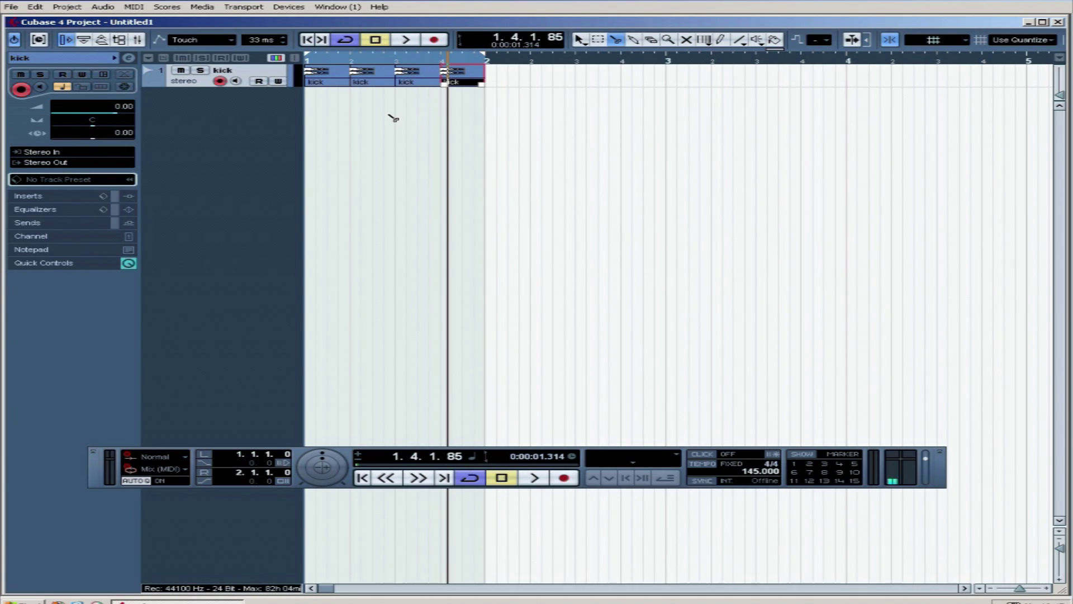
- Glue the four kick slices back together into a single one-bar part
key(4)
click(652, 41)
click(633, 40)
click(340, 82)
click(340, 81)
click(338, 81)
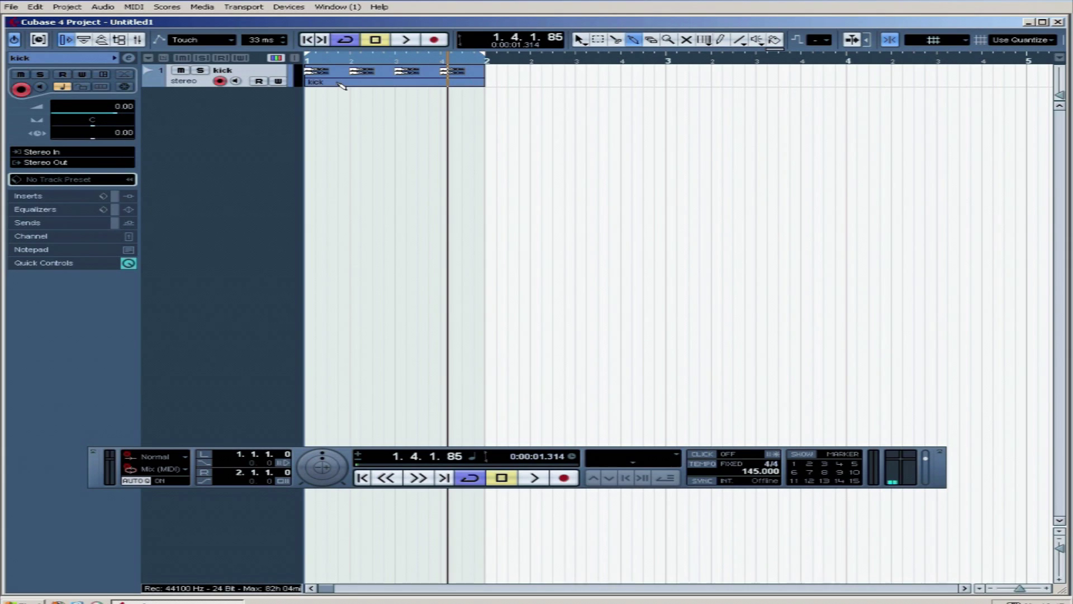
- Erase the kick part with the Erase tool and undo the deletion
click(651, 40)
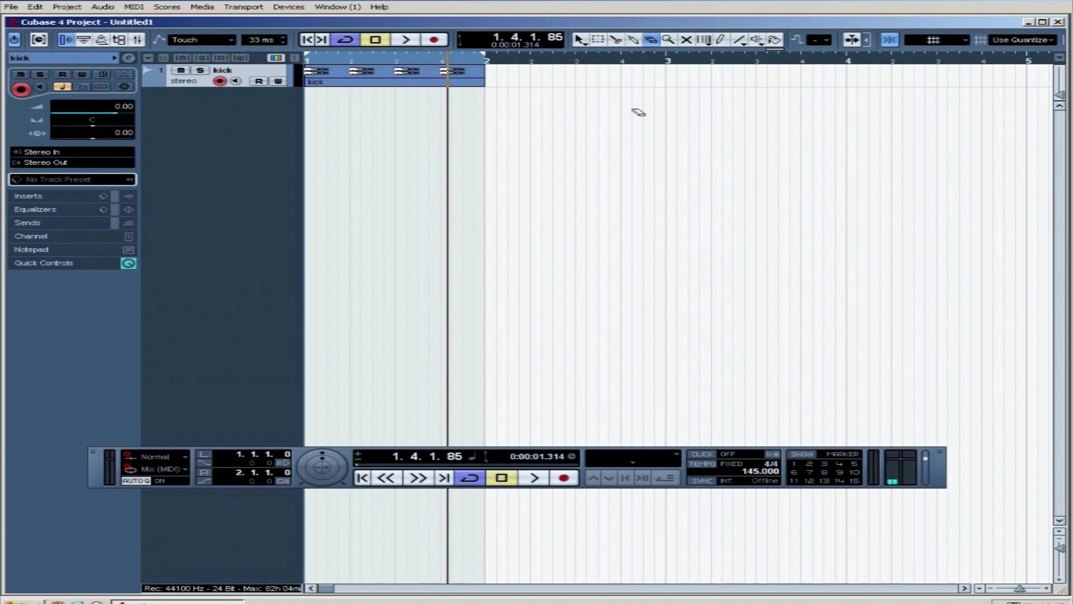
click(464, 78)
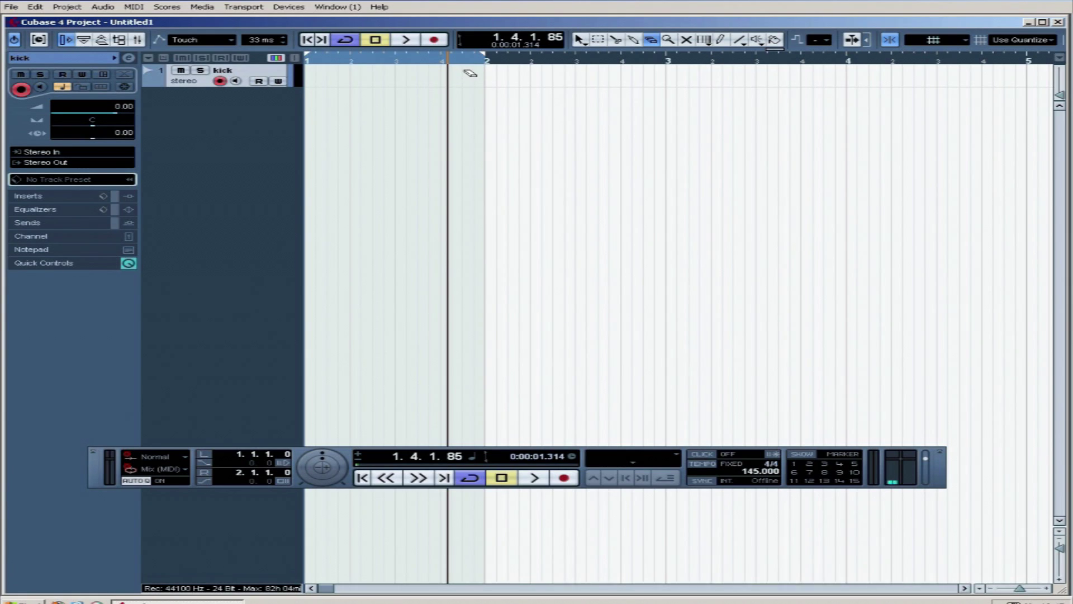
key(ctrl+z)
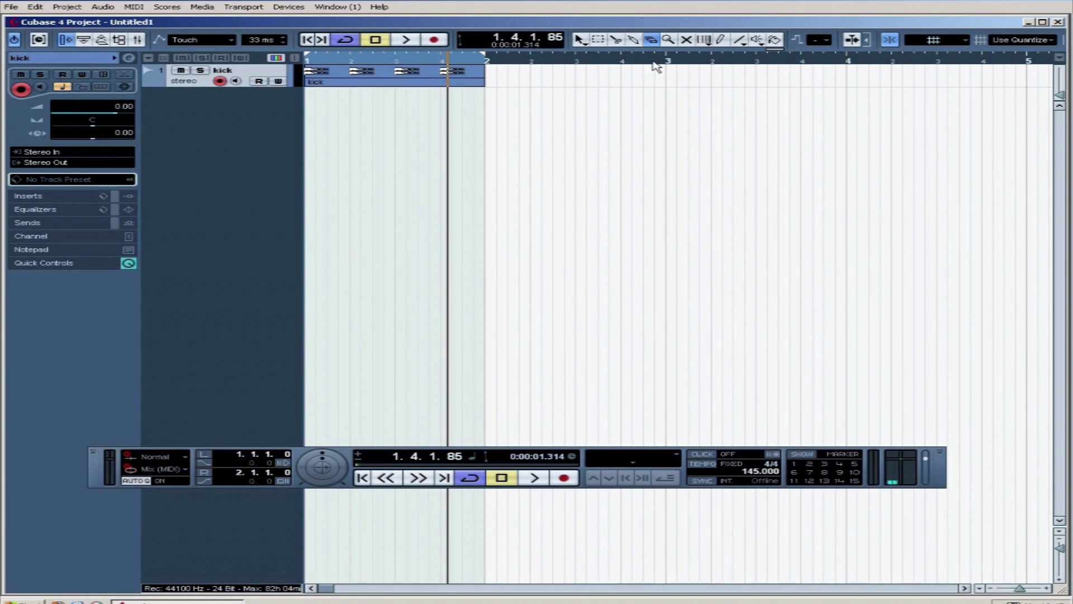
- Mute the kick part with the Mute tool and unmute it again
click(687, 40)
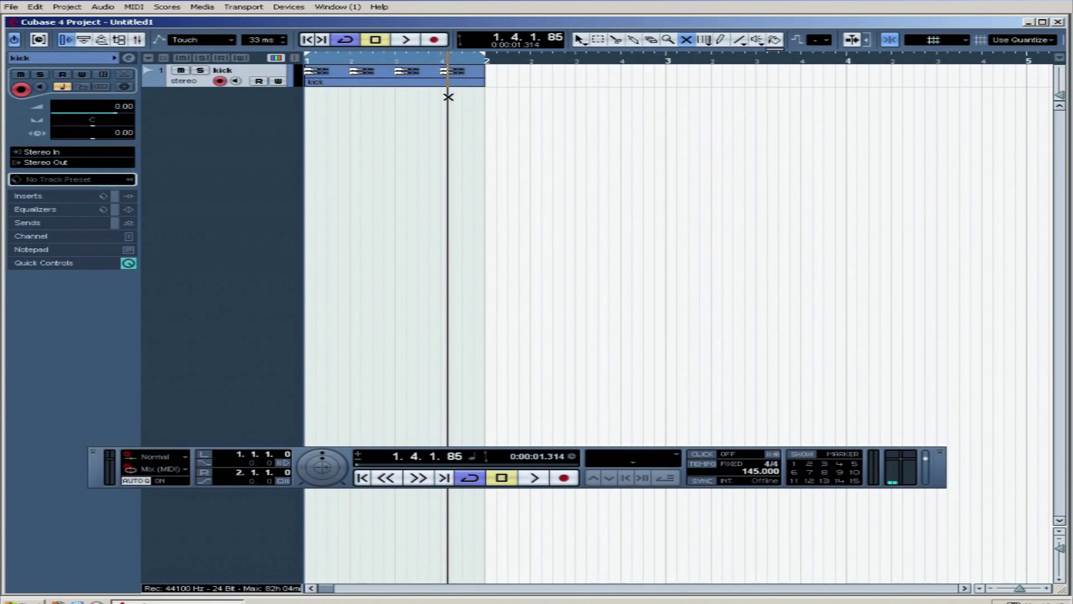
click(395, 77)
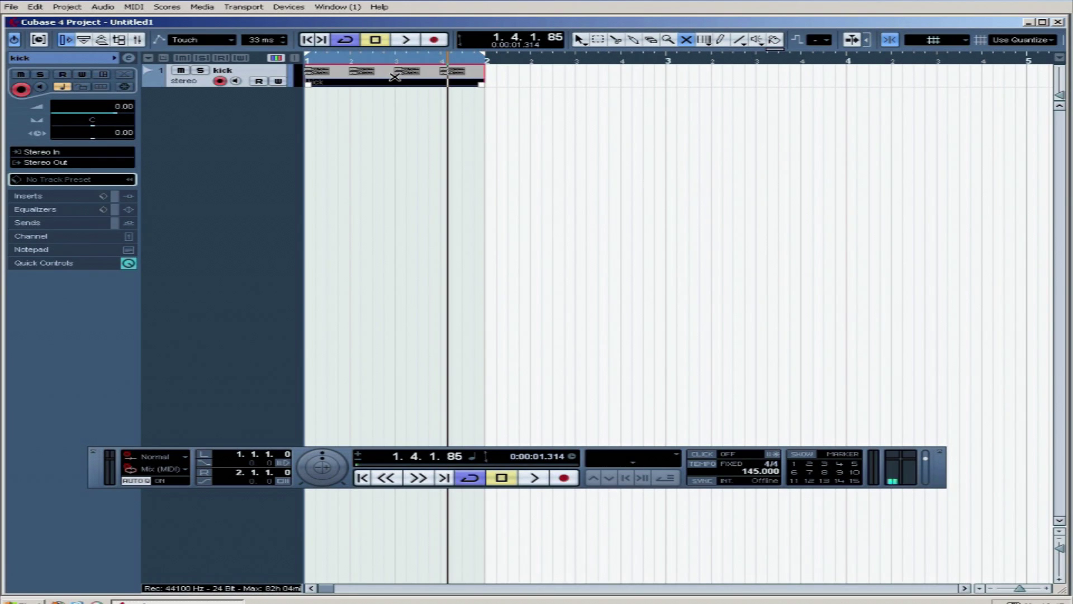
click(395, 76)
- Draw an empty one-bar part in bar 2 of the kick track with the Draw tool and delete it
key(8)
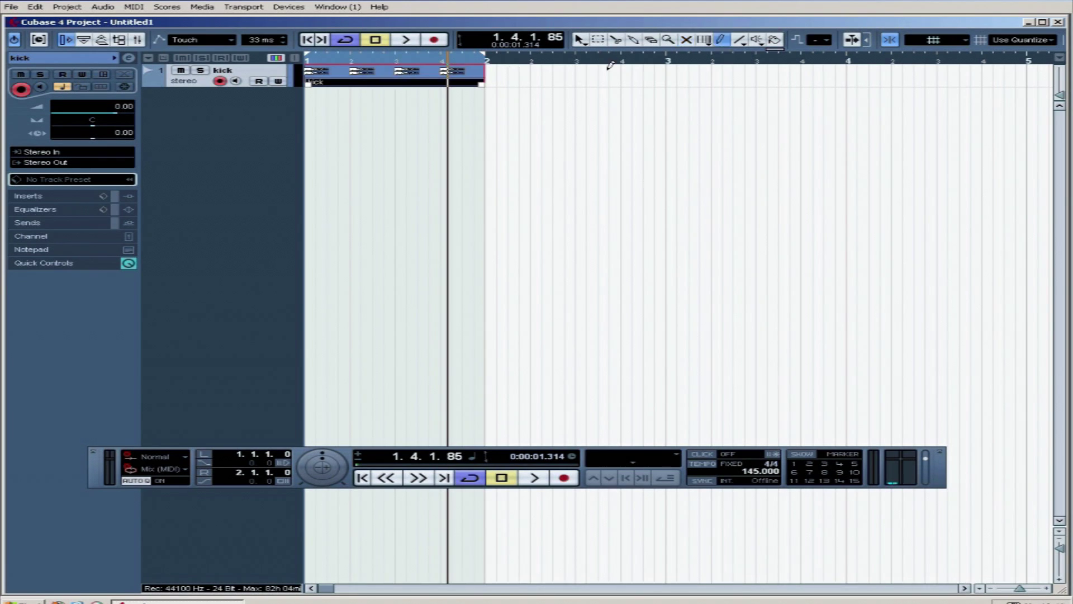
mouse_move(498, 77)
mouse_down()
mouse_move(644, 74)
mouse_move(664, 84)
mouse_up()
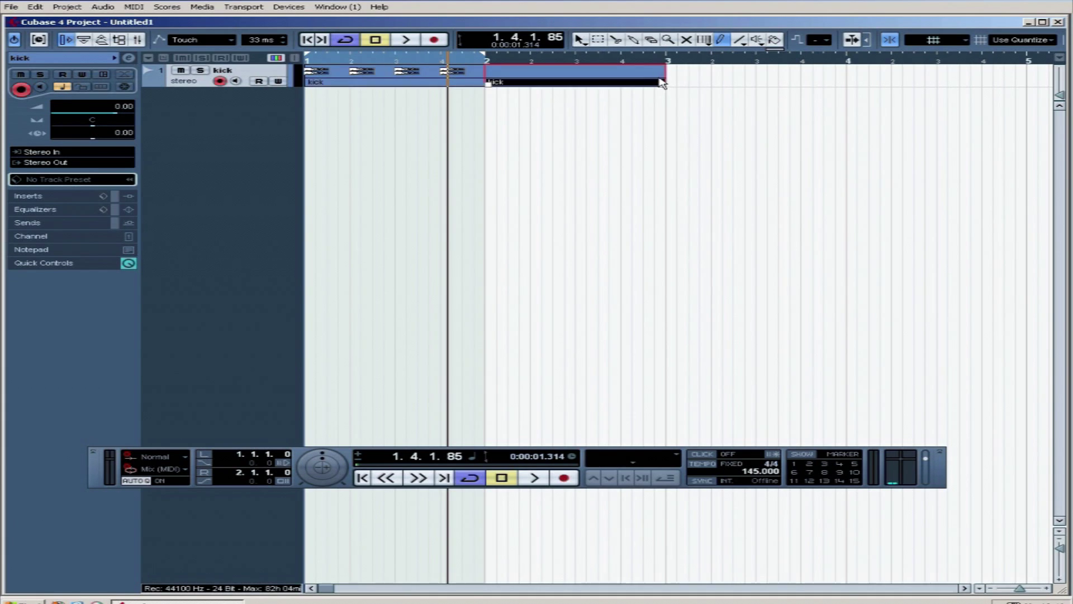
right_click(565, 103)
click(575, 115)
key(Delete)
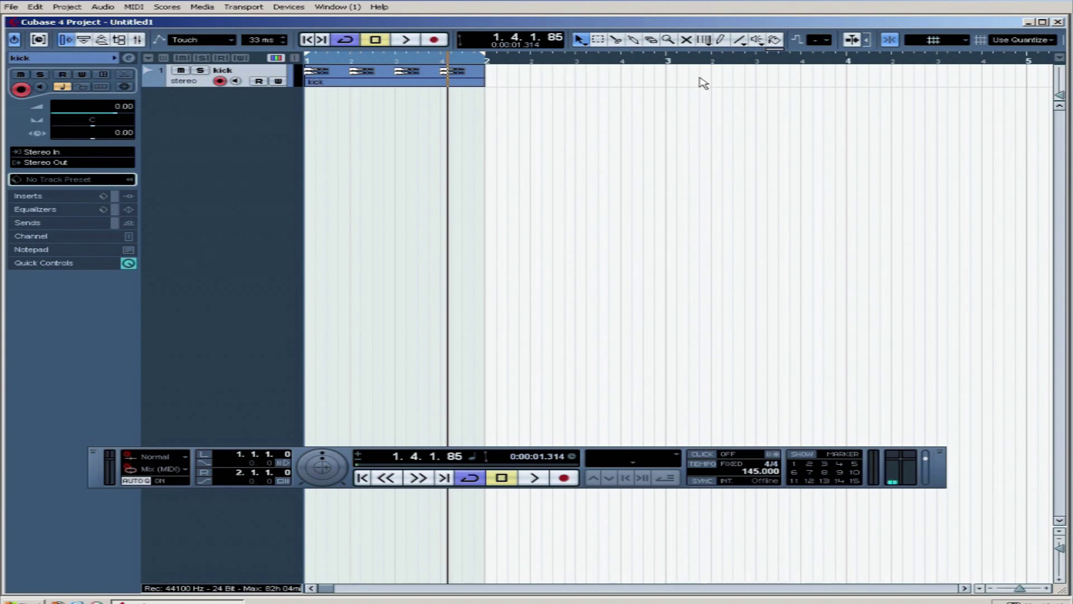
- Audition the kick part from several positions within bar 1 using the Play tool
click(738, 40)
click(757, 40)
click(397, 72)
click(338, 71)
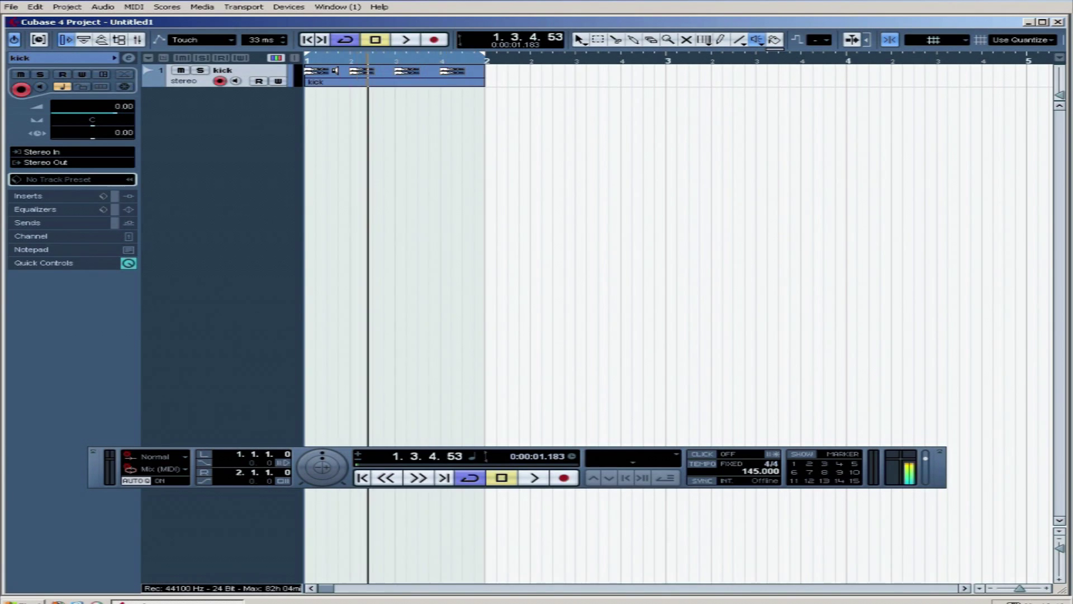
click(431, 71)
click(381, 82)
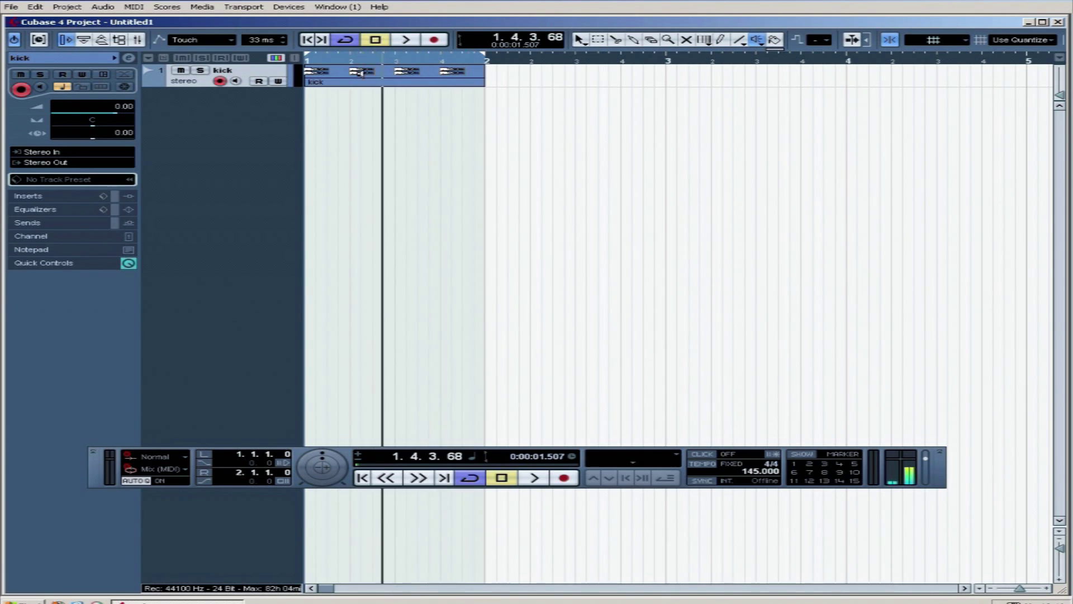
- Recolour the kick part and its track light green with the Color tool
click(774, 41)
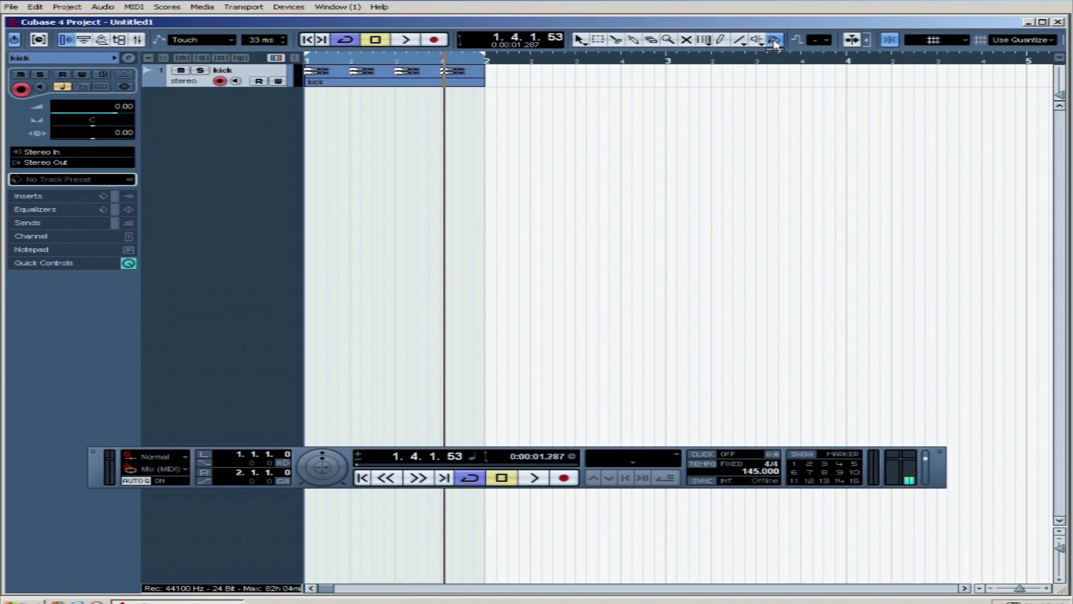
click(406, 79)
ctrl+click(407, 79)
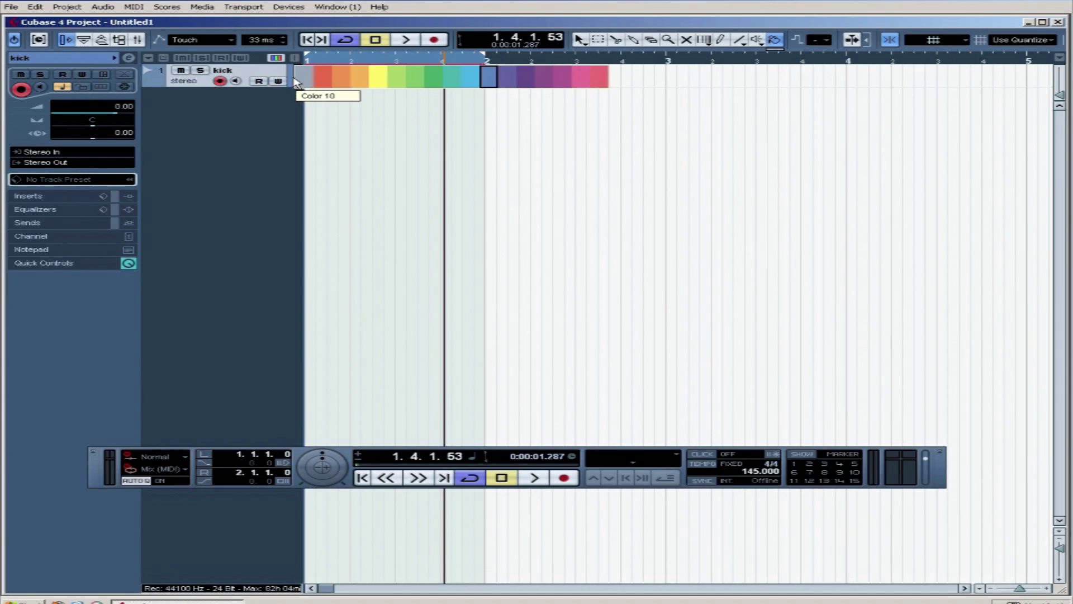
click(400, 74)
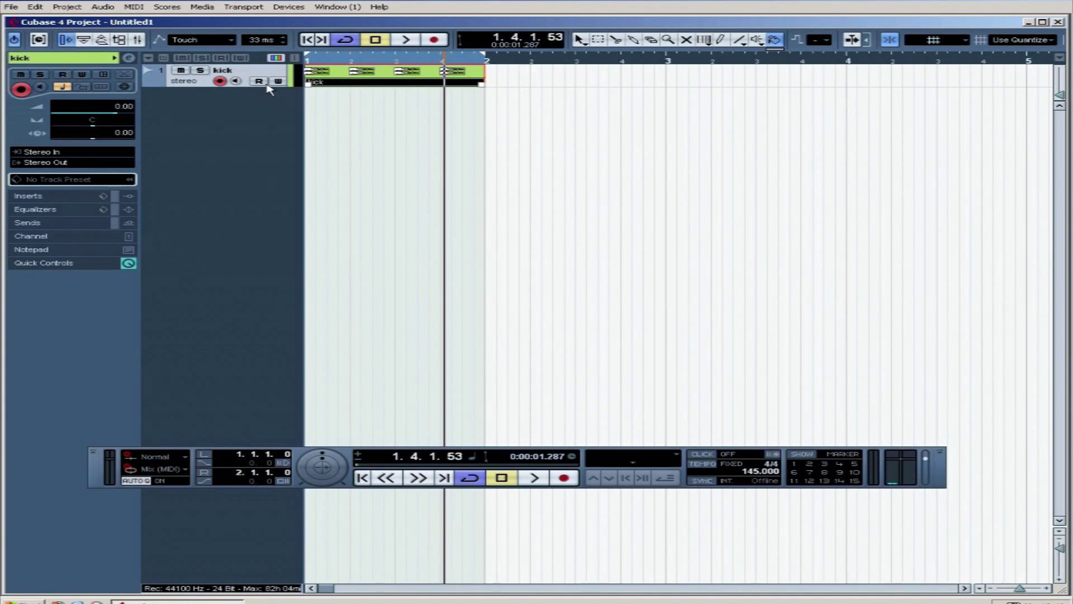
- Set the kick part's colour to Default Color, return to the Object Selection tool and deselect the part
click(295, 79)
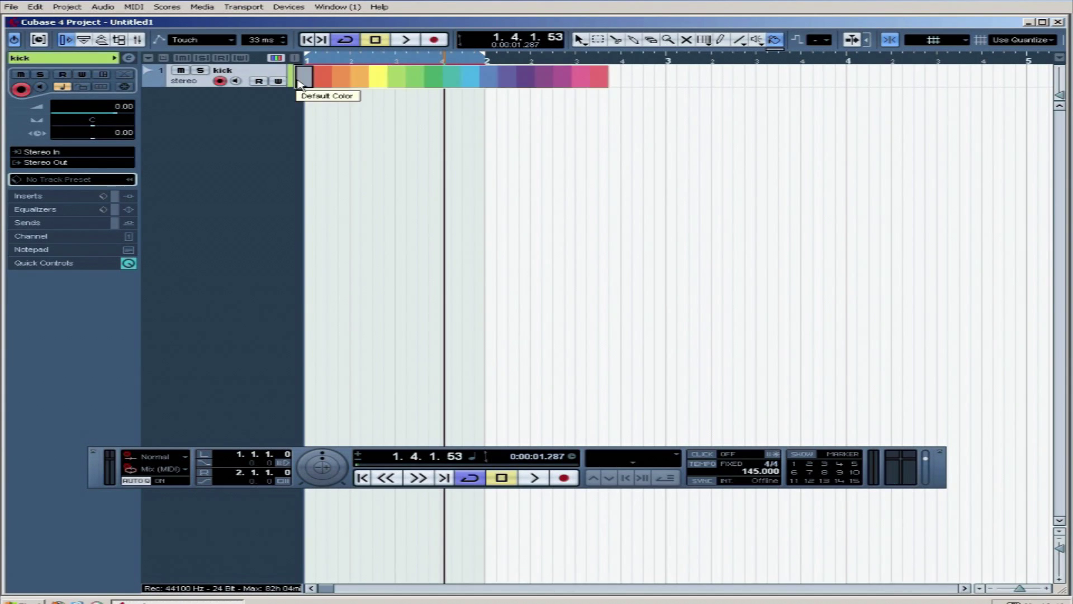
click(306, 75)
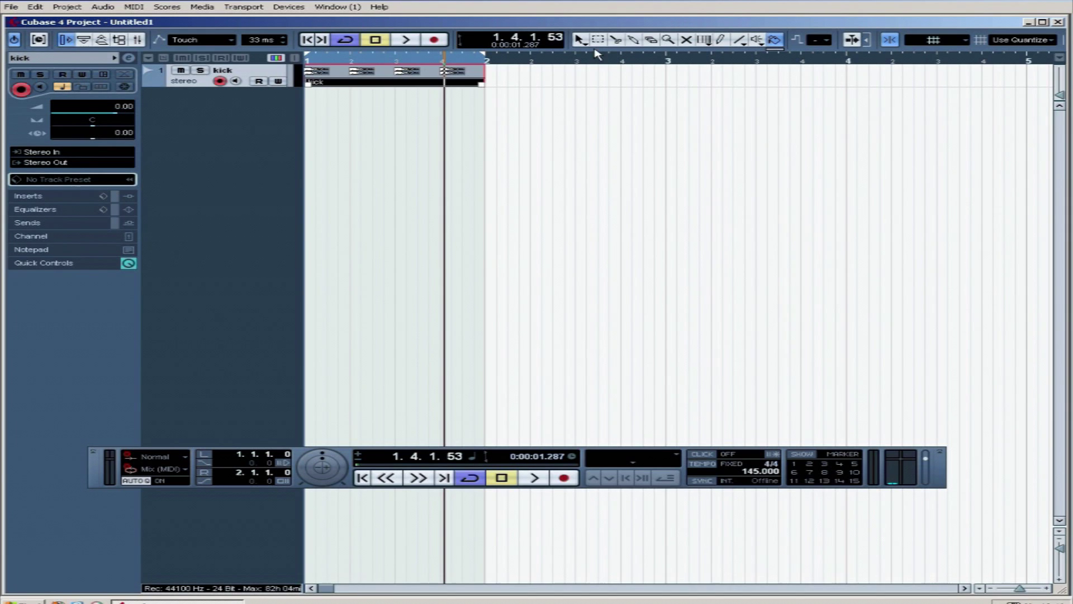
click(579, 39)
click(510, 132)
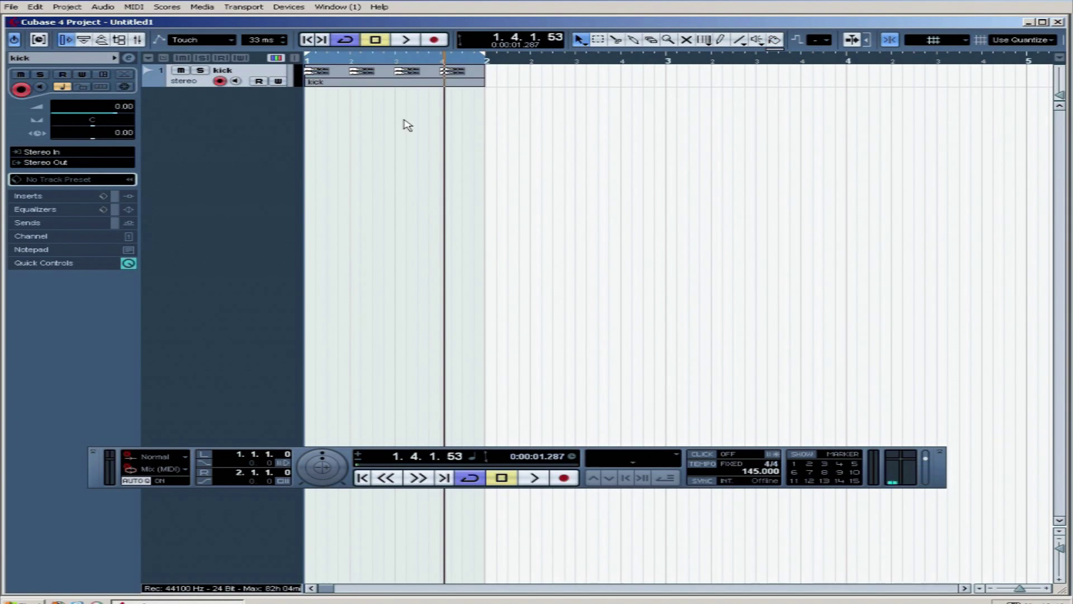